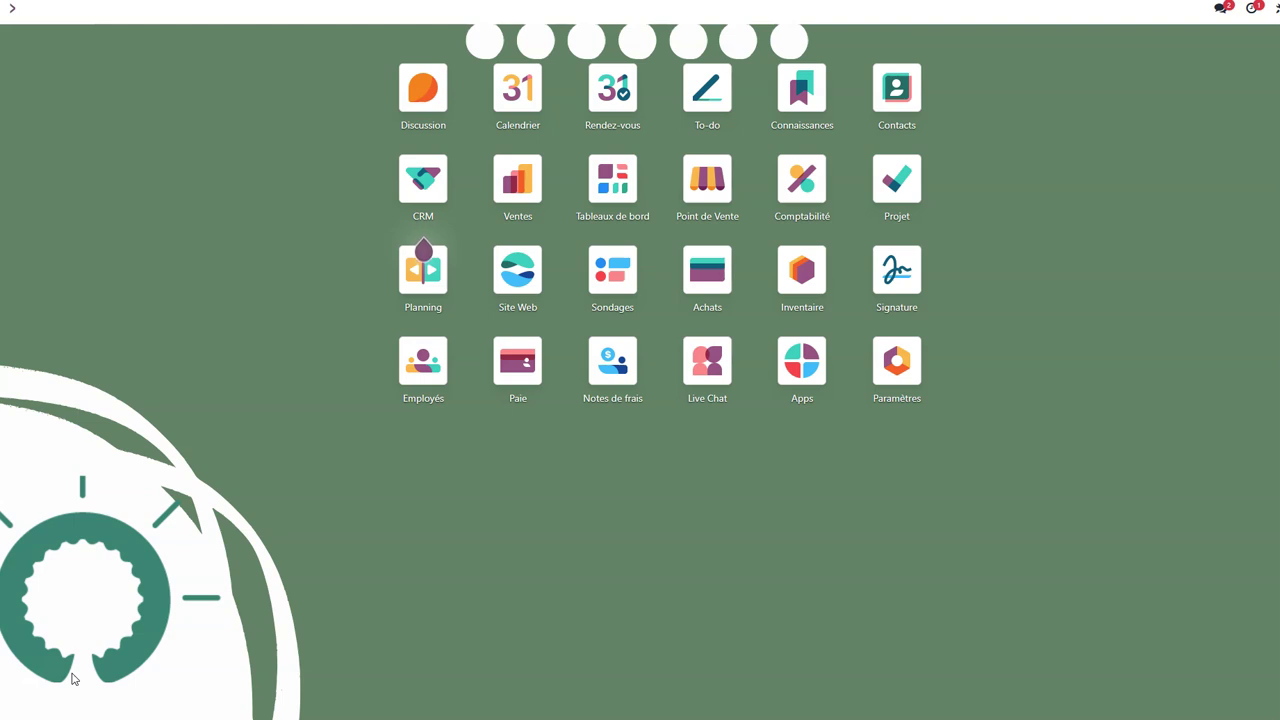
Open the list of suppliers (Fournisseurs) in the Comptabilité app.
{"action": "left_click", "coordinate": [813, 179]}
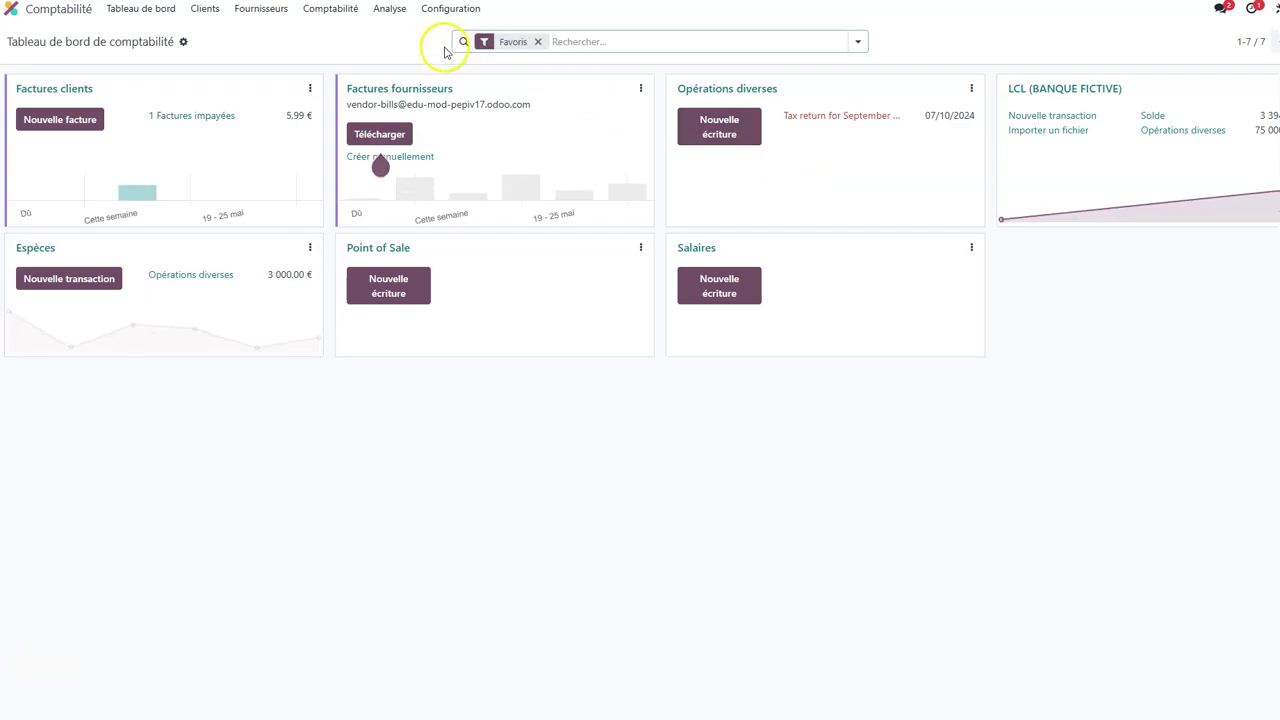
{"action": "left_click", "coordinate": [263, 12]}
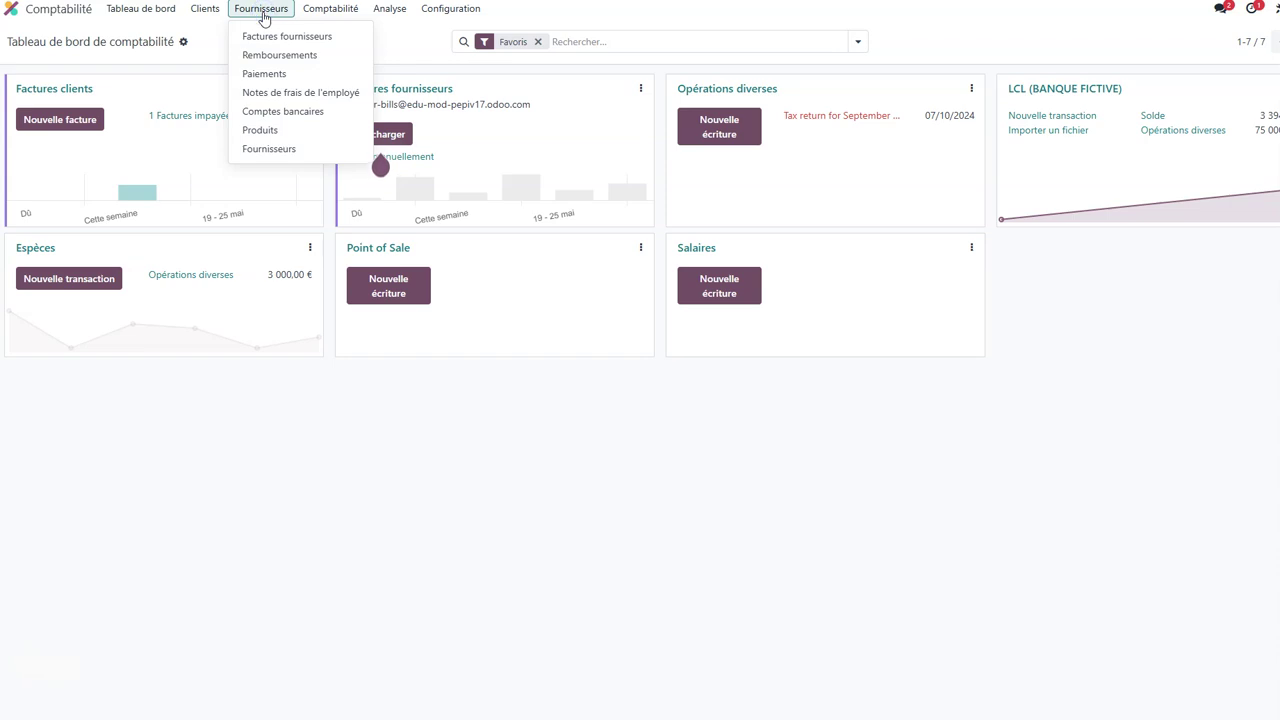
{"action": "left_click", "coordinate": [266, 40]}
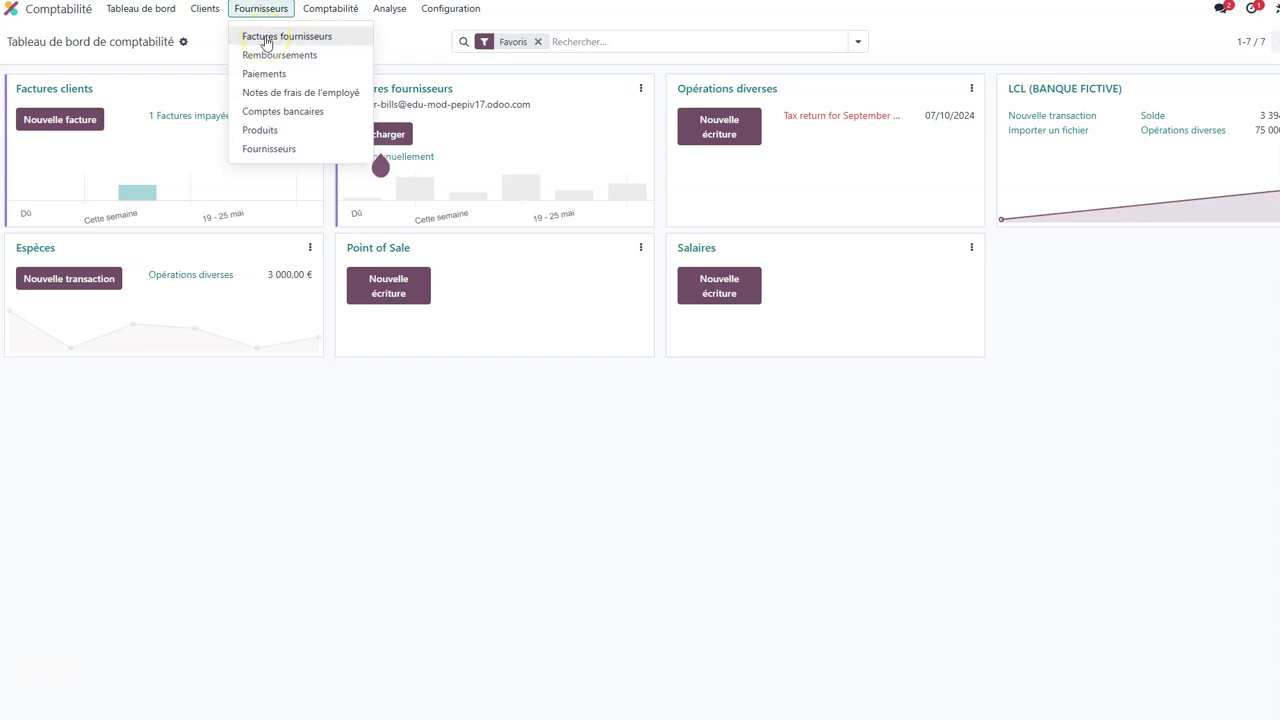
{"action": "left_click", "coordinate": [268, 150]}
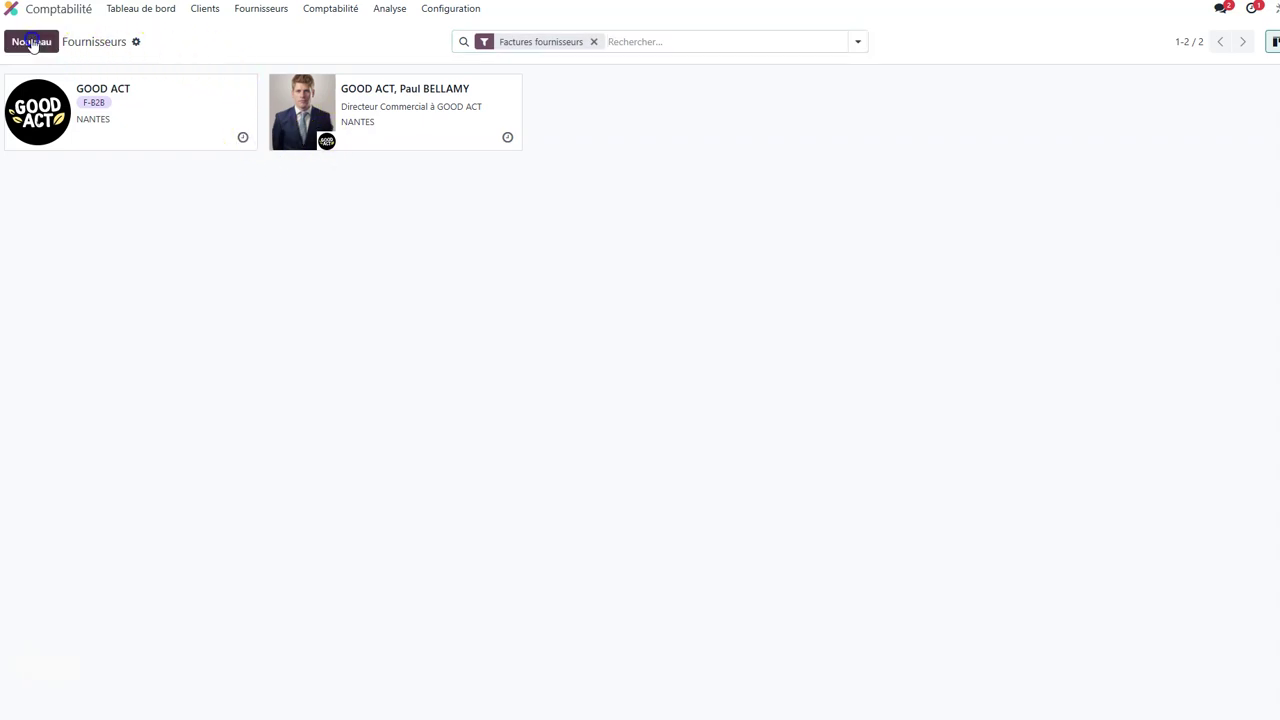
Create a new supplier record of the company type named GreenMat.
{"action": "left_click", "coordinate": [35, 42]}
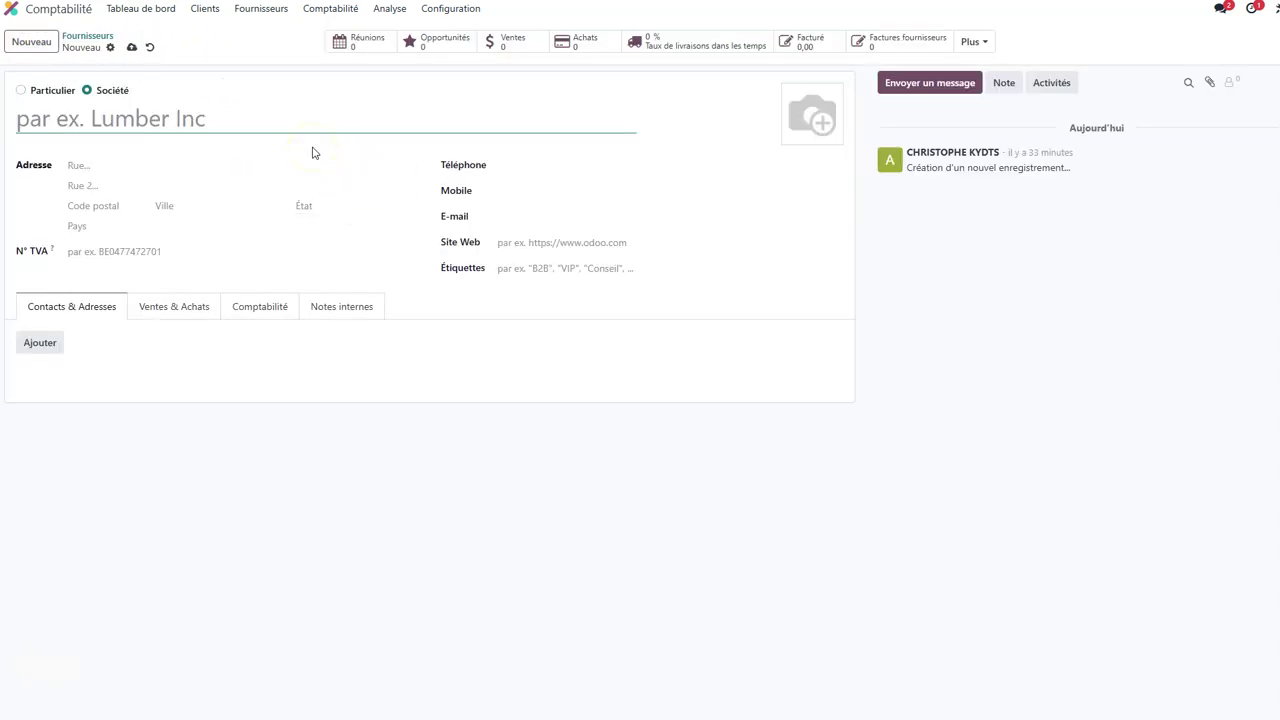
{"action": "type", "text": "g"}
{"action": "key", "text": "BackSpace"}
{"action": "type", "text": "G"}
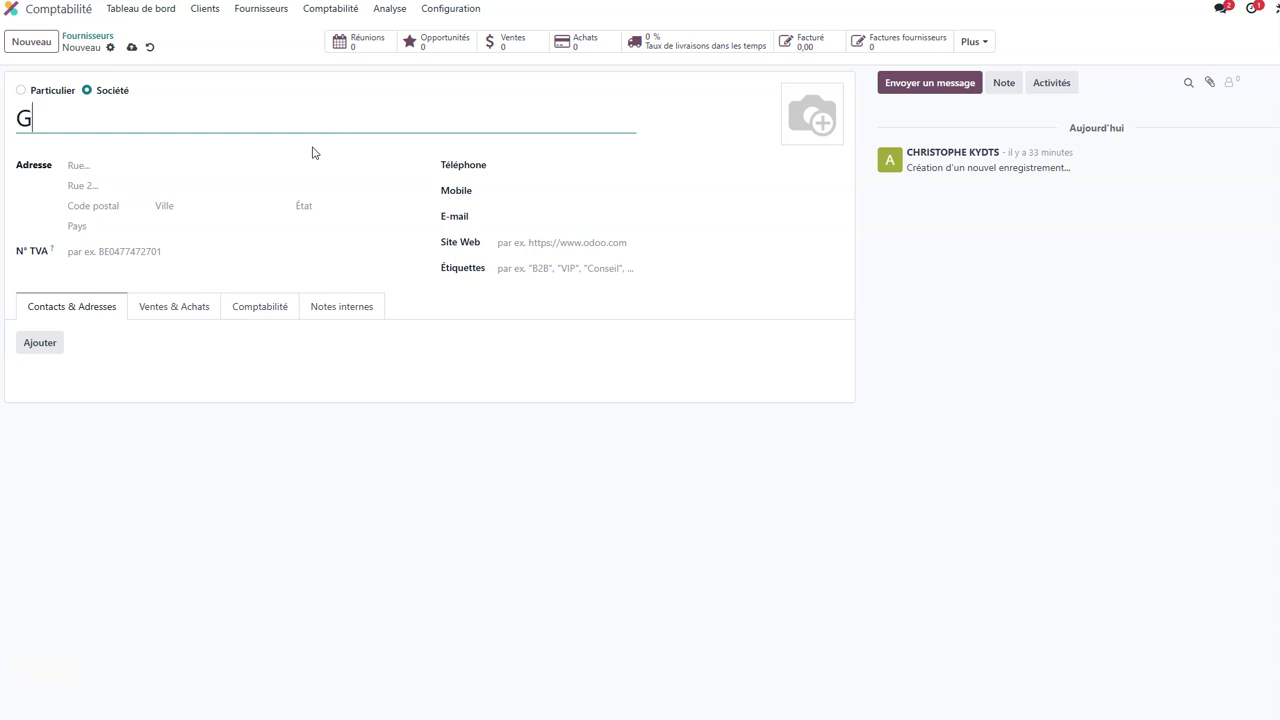
{"action": "type", "text": "reenMat"}
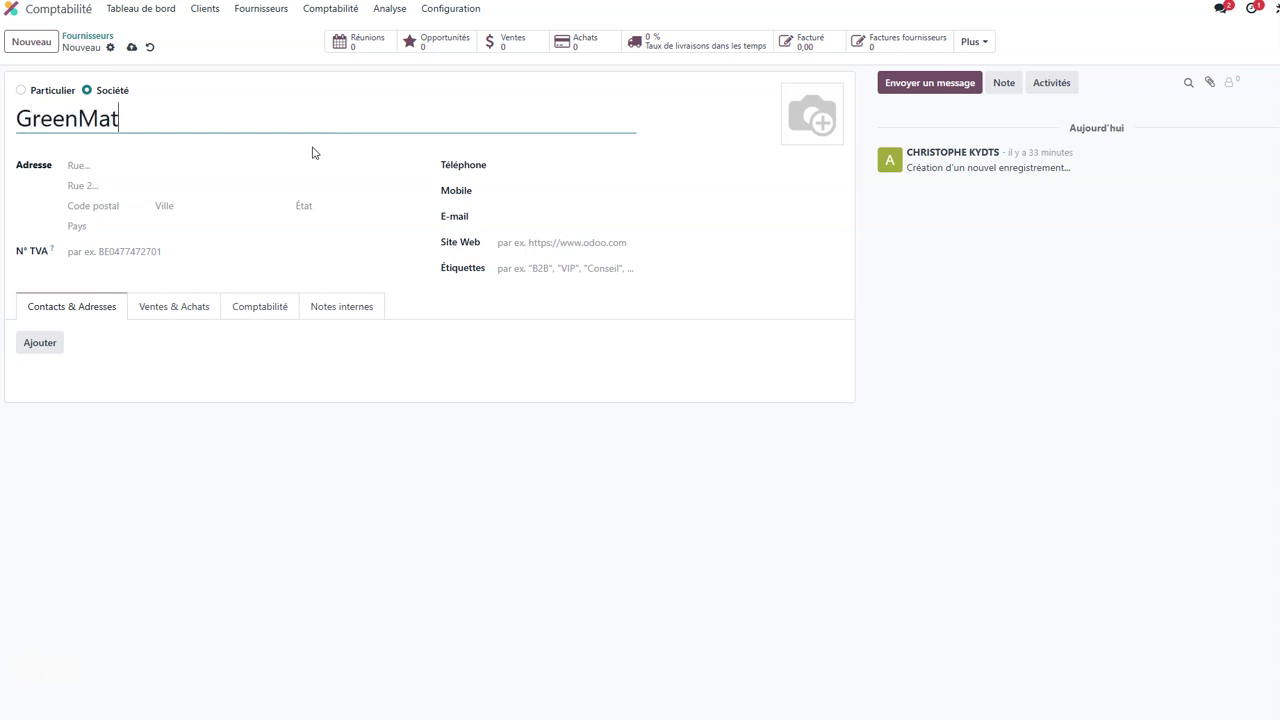
Enter GreenMat's street address and postal code.
{"action": "left_click", "coordinate": [130, 161]}
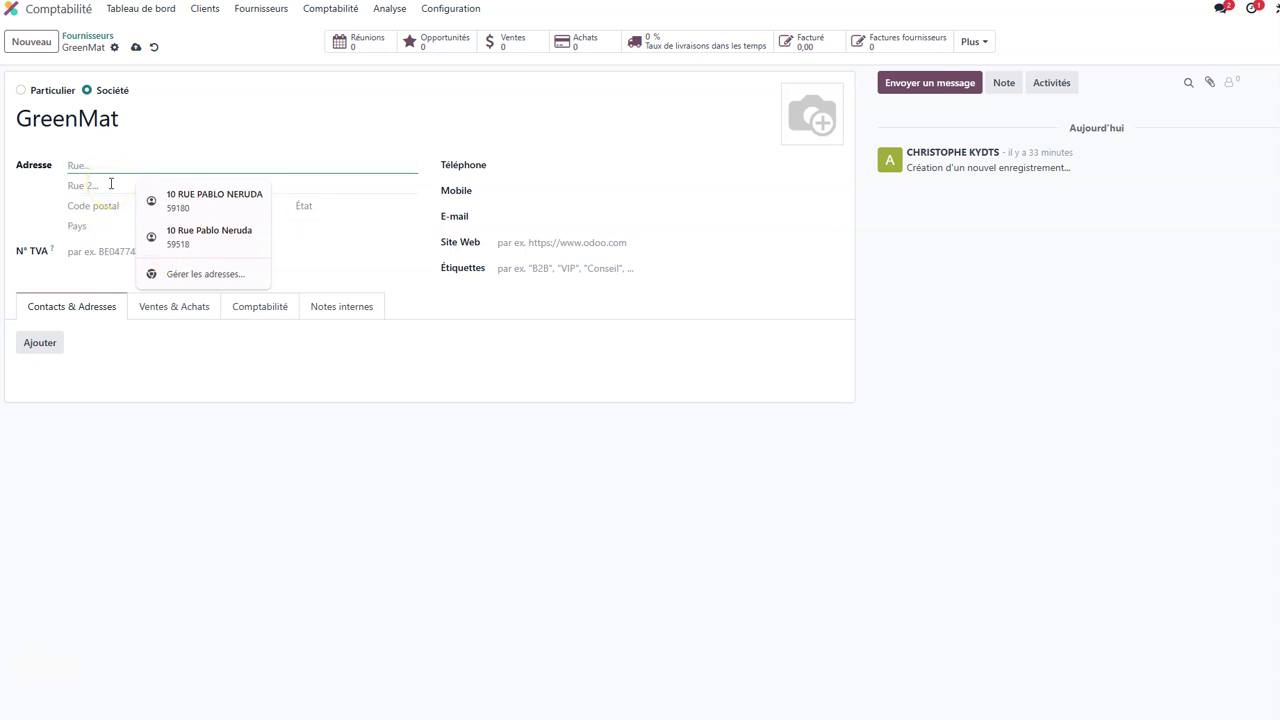
{"action": "type", "text": "91 chemin des écogestte"}
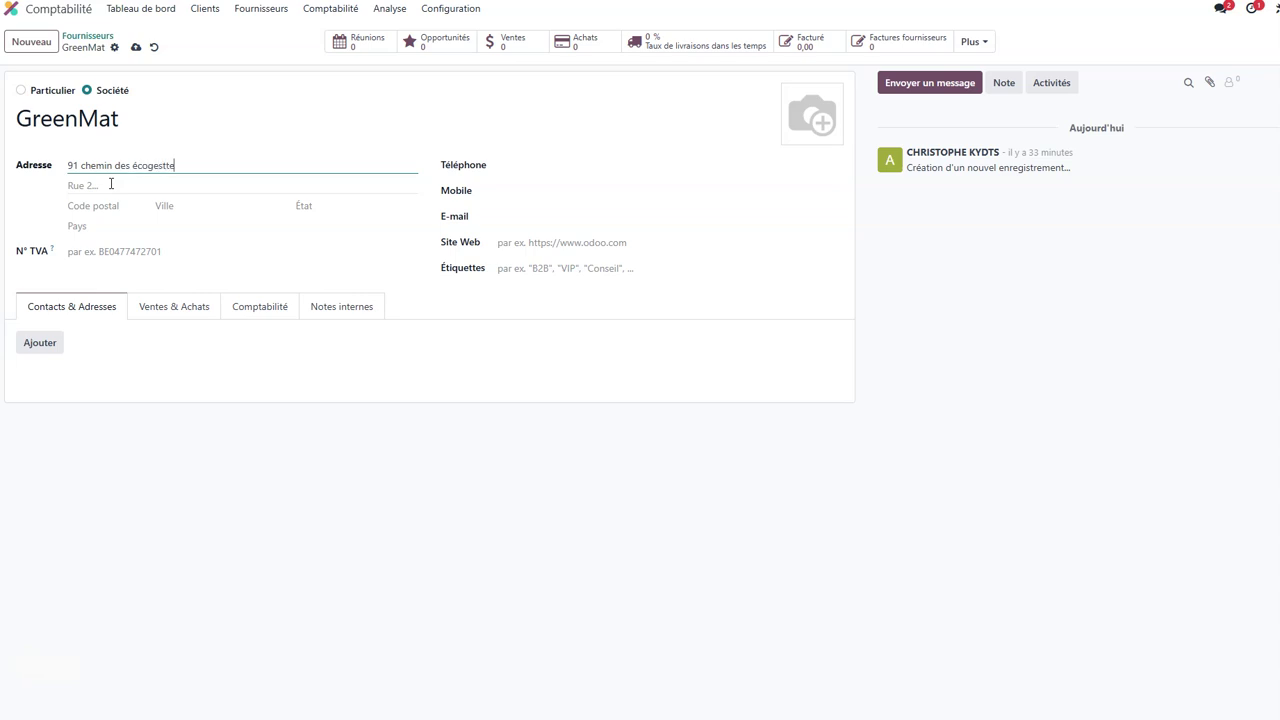
{"action": "type", "text": "s"}
{"action": "key", "text": "Tab"}
{"action": "key", "text": "Tab"}
{"action": "type", "text": "69"}
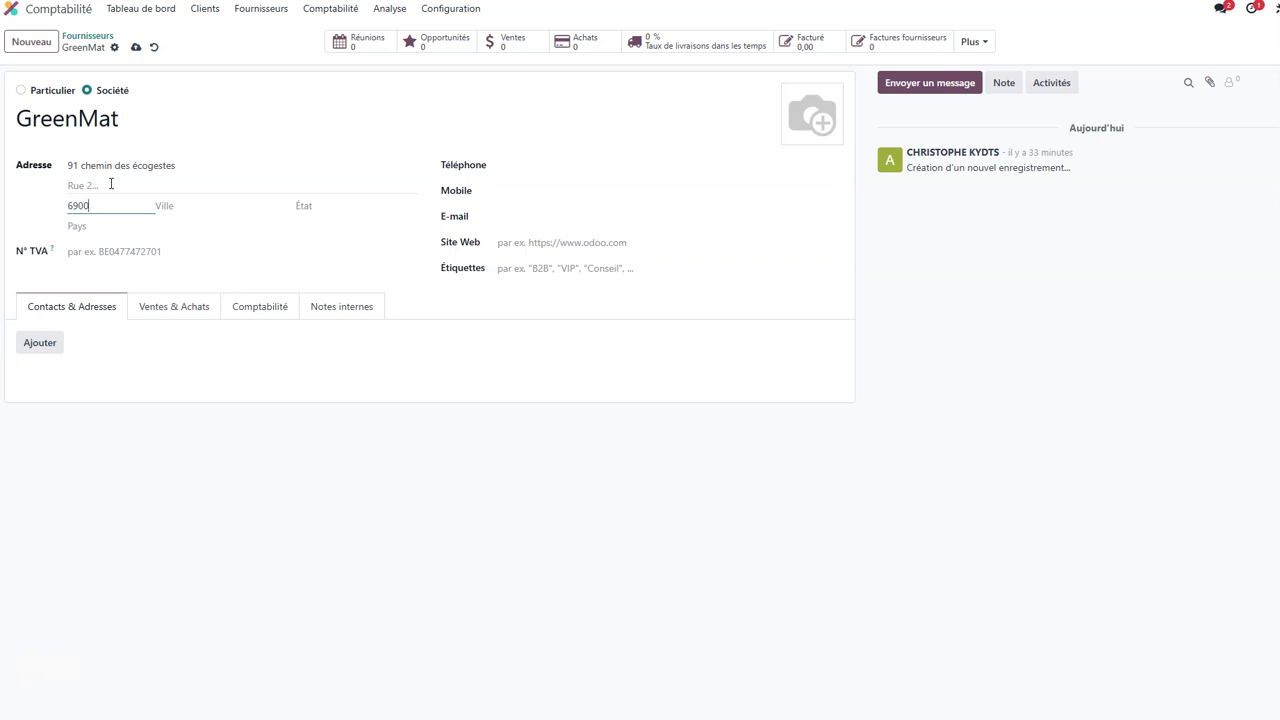
Enter the city in GreenMat's address and set the country to France.
{"action": "key", "text": "Tab"}
{"action": "type", "text": "LYON"}
{"action": "key", "text": "Tab"}
{"action": "key", "text": "Tab"}
{"action": "type", "text": "FRANCE"}
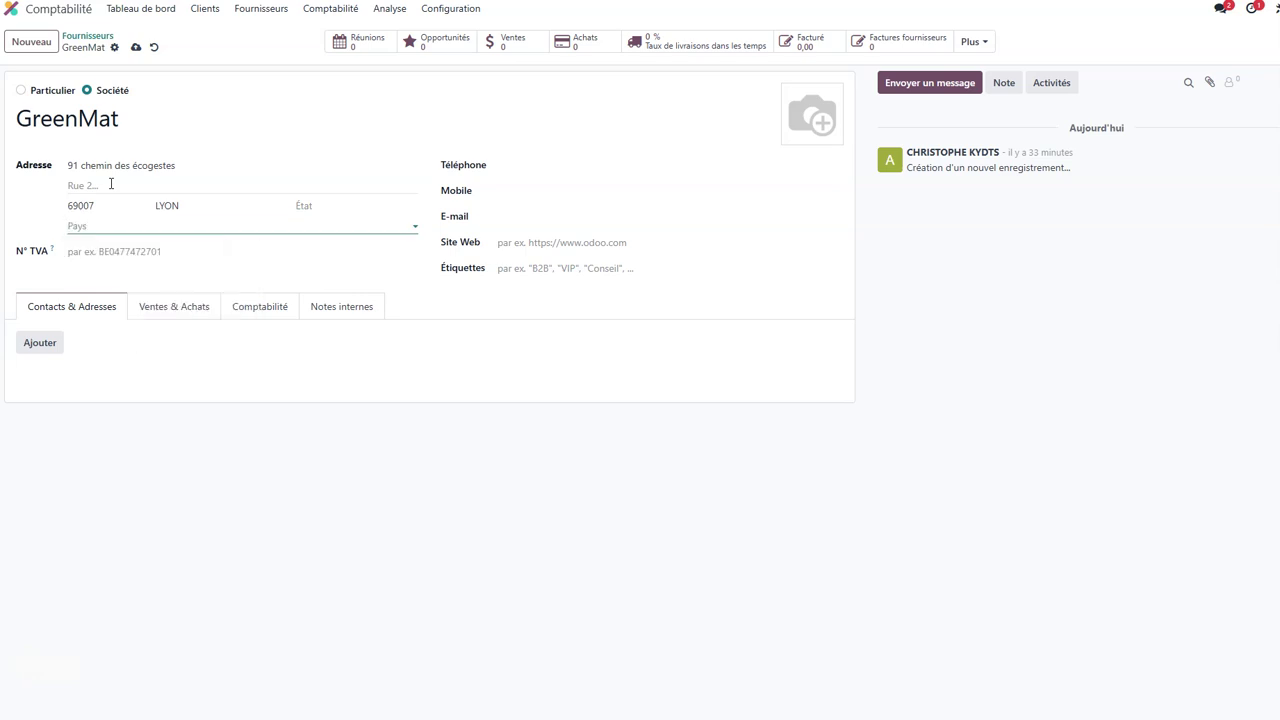
{"action": "type", "text": "F"}
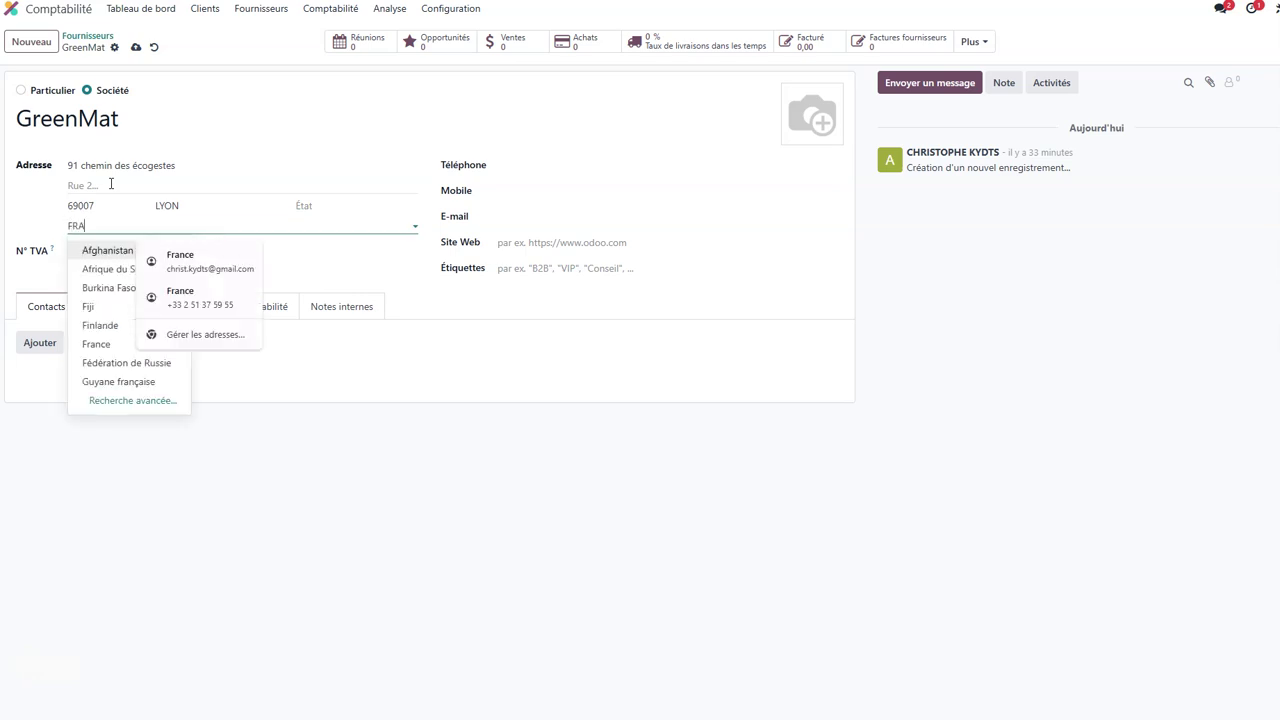
{"action": "key", "text": "Return"}
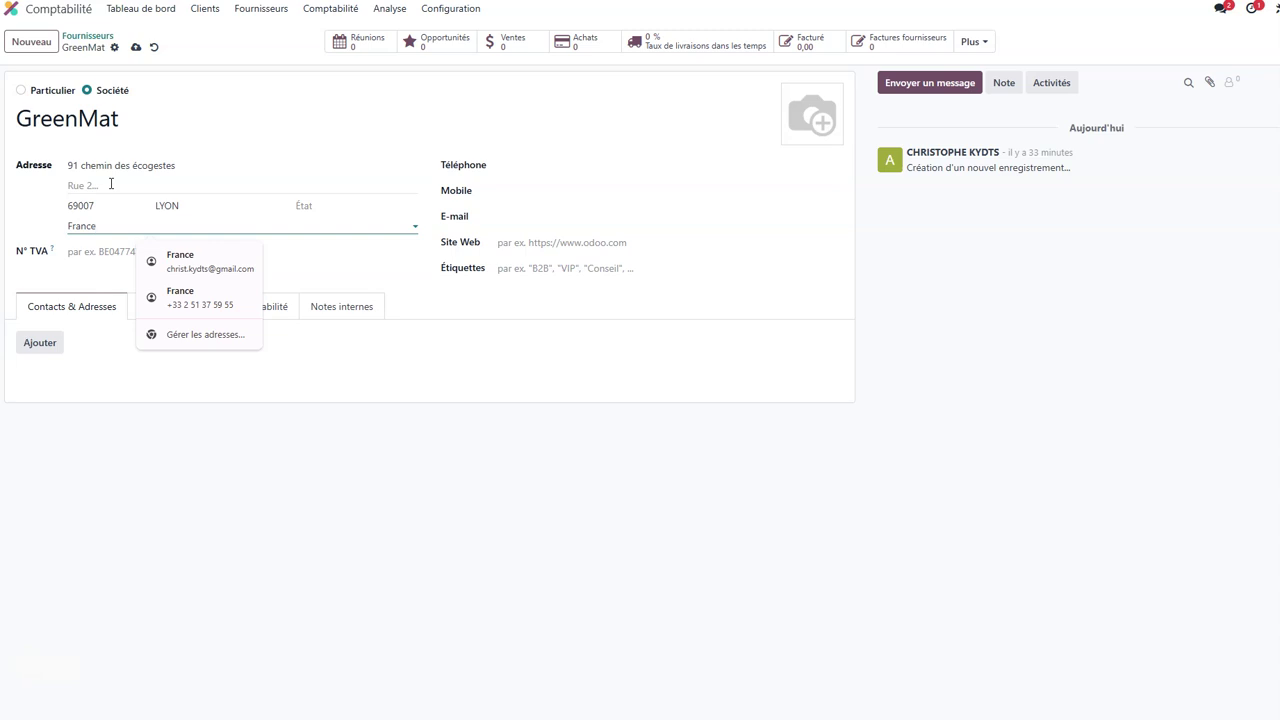
{"action": "left_click", "coordinate": [103, 293]}
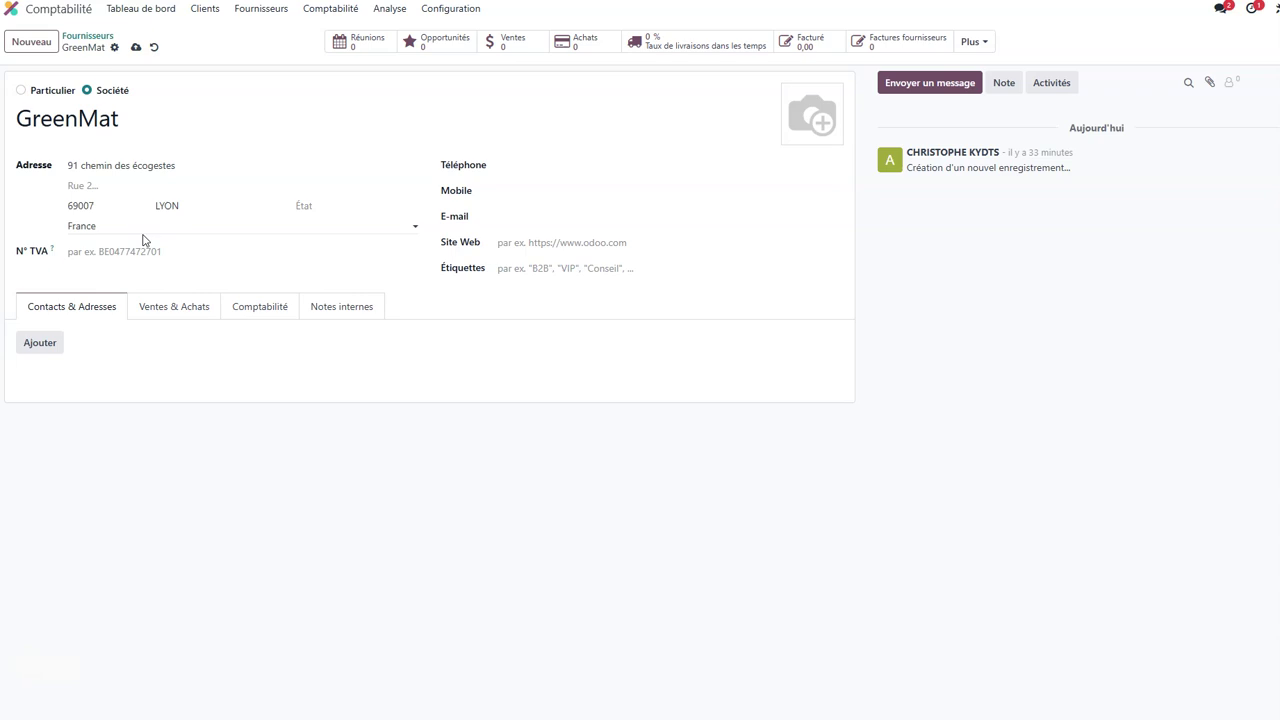
Set GreenMat's fiscal position to Domestique - France and save the supplier record.
{"action": "left_click", "coordinate": [208, 308]}
{"action": "left_click", "coordinate": [586, 516]}
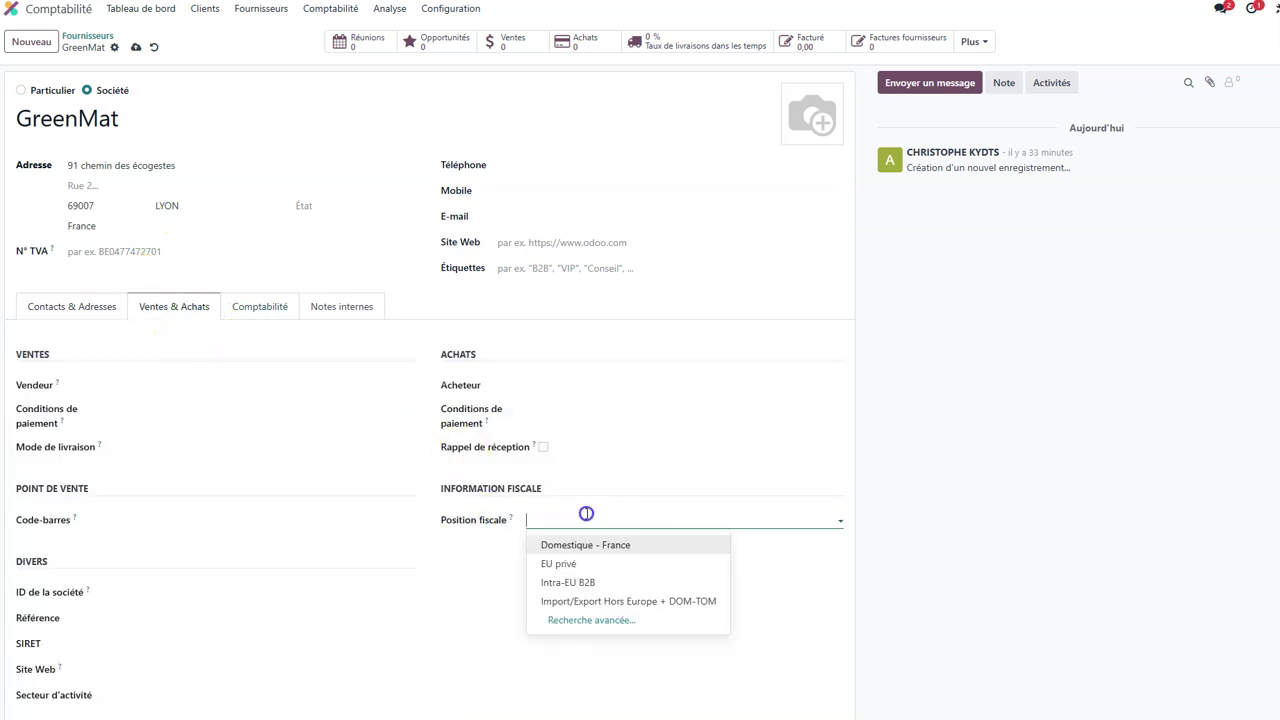
{"action": "left_click", "coordinate": [590, 545]}
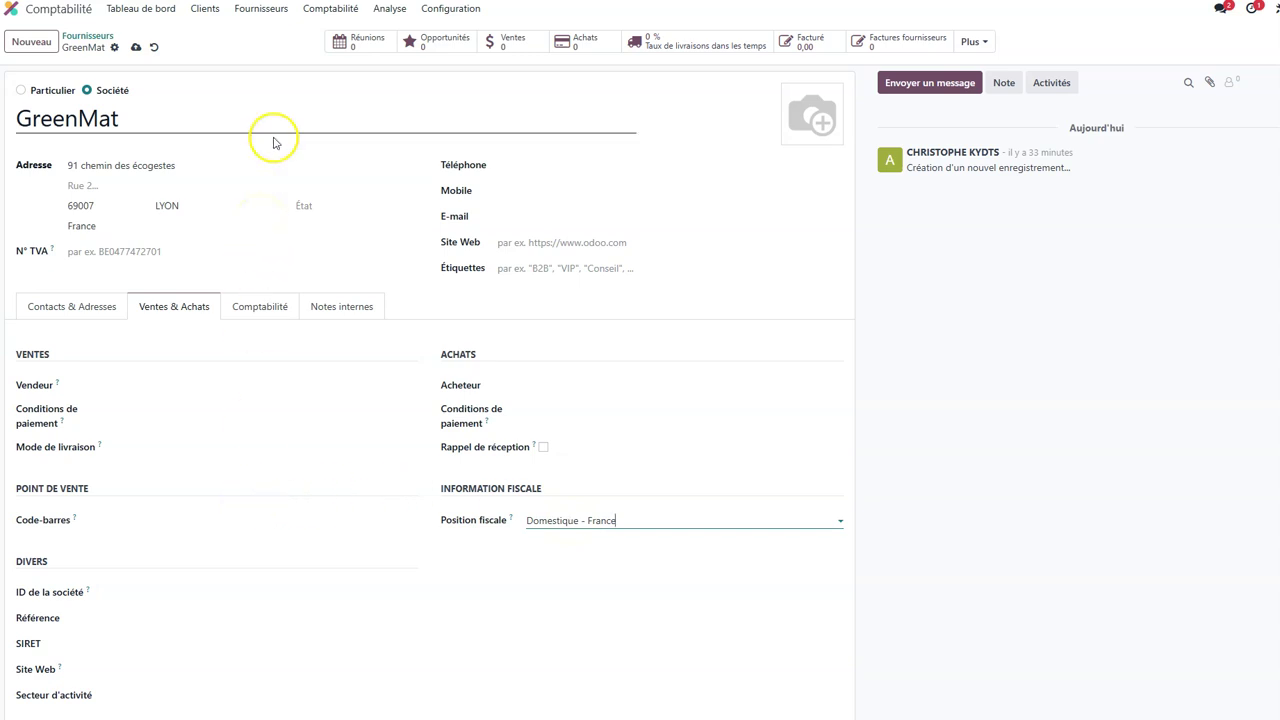
{"action": "left_click", "coordinate": [136, 48]}
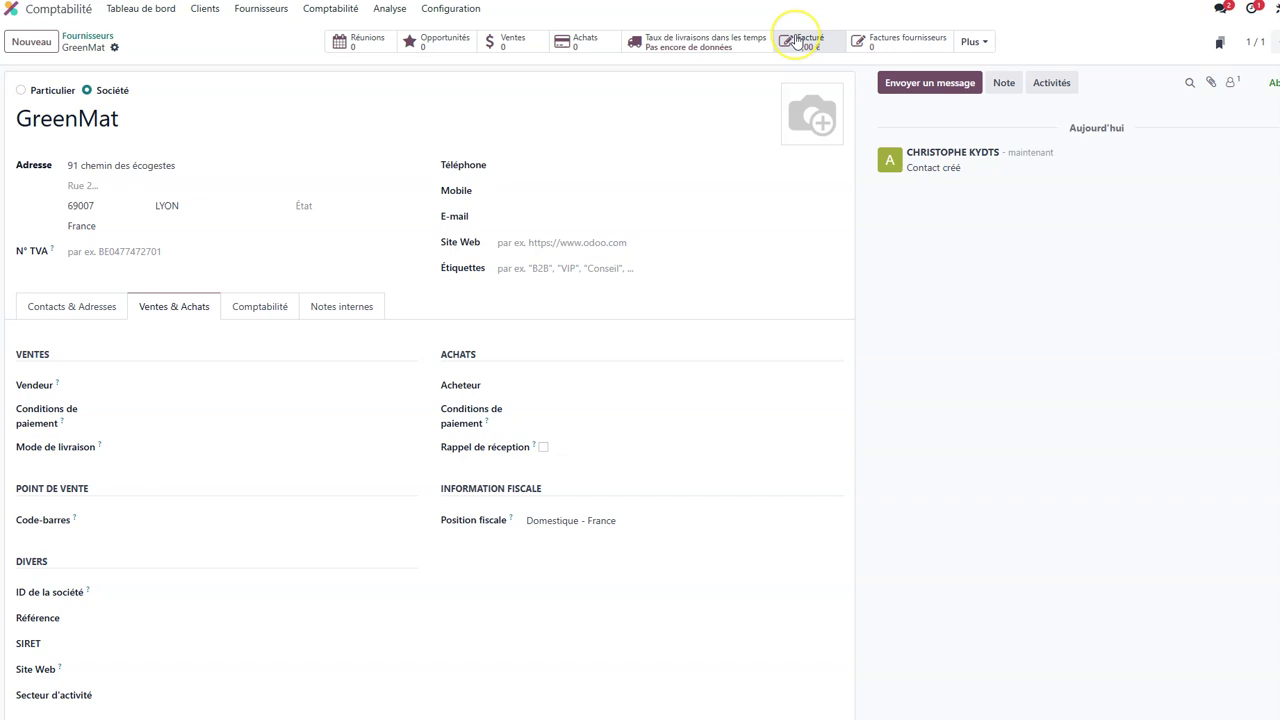
Create a new supplier bill from the GreenMat record and set its billing date to 01/04/2025.
{"action": "left_click", "coordinate": [891, 40]}
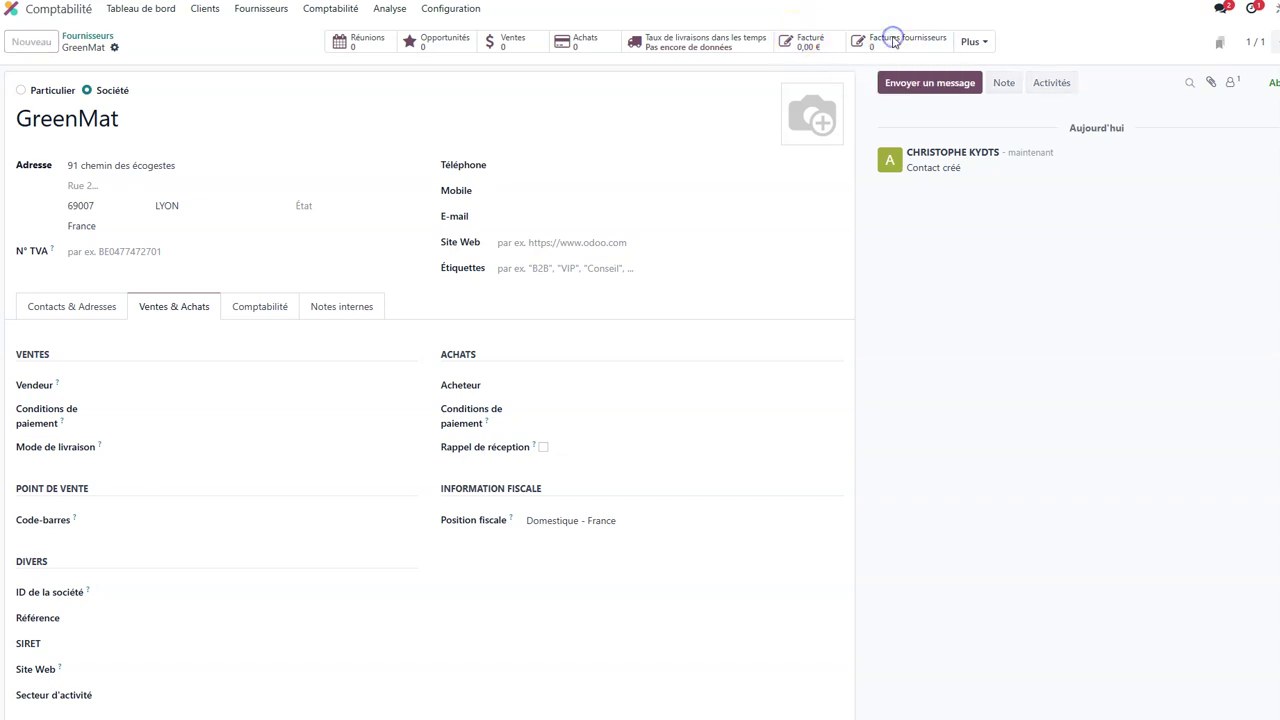
{"action": "left_click", "coordinate": [25, 44]}
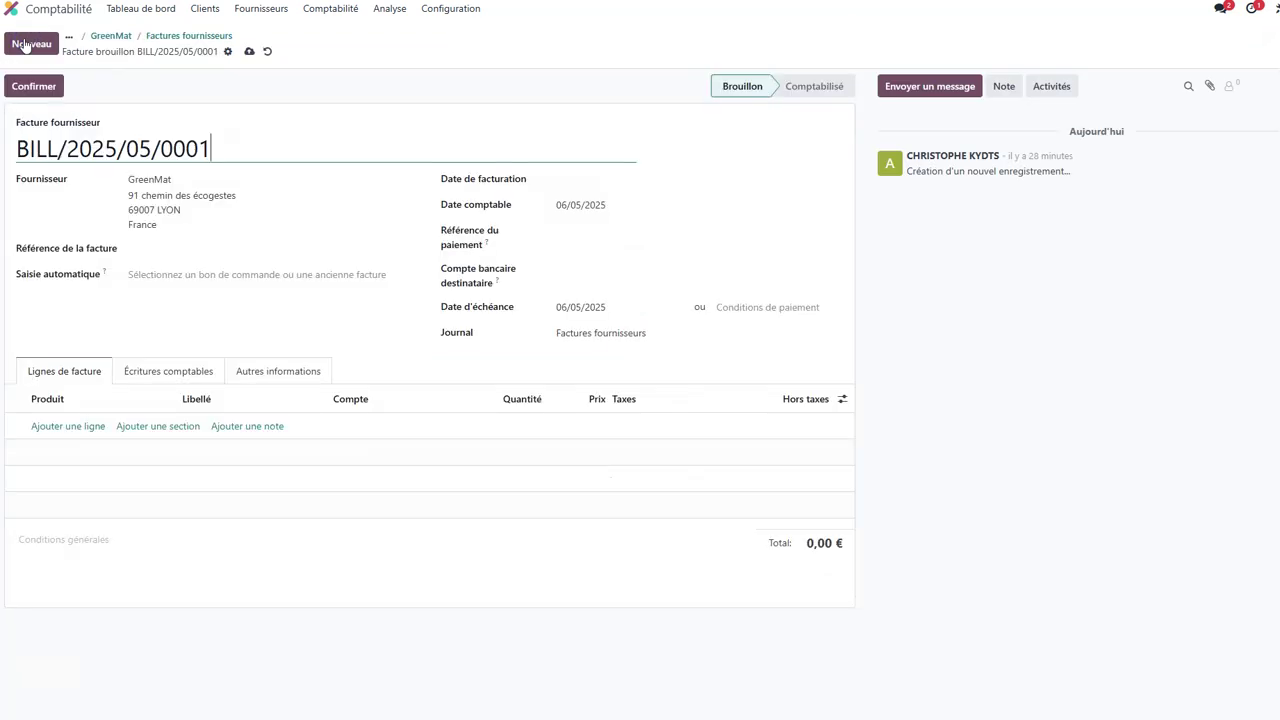
{"action": "left_click", "coordinate": [563, 180]}
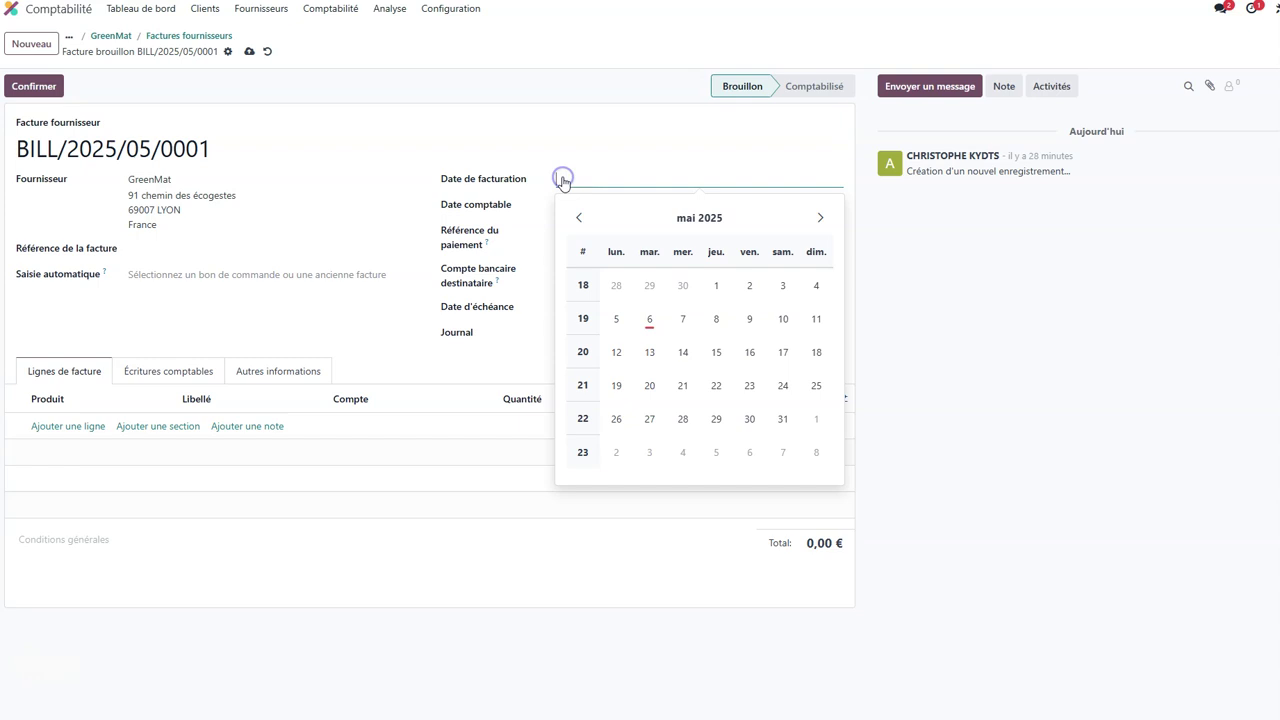
{"action": "left_click", "coordinate": [579, 217]}
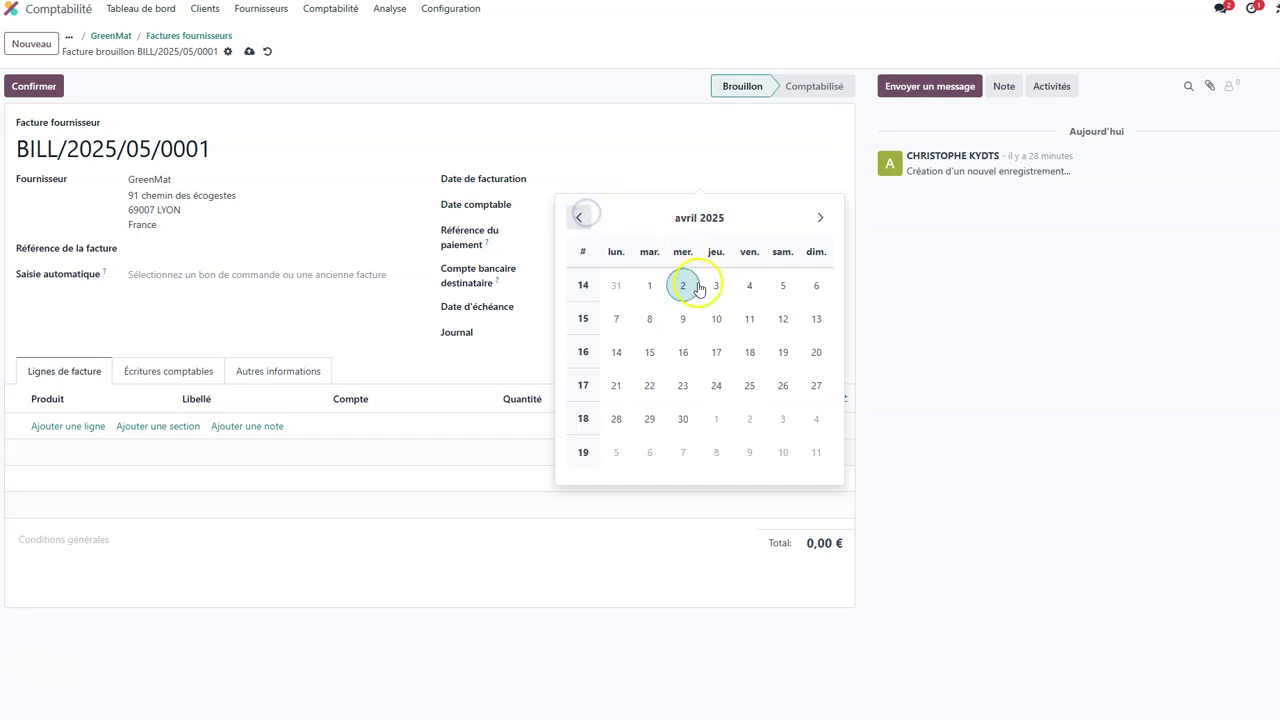
{"action": "left_click", "coordinate": [650, 286]}
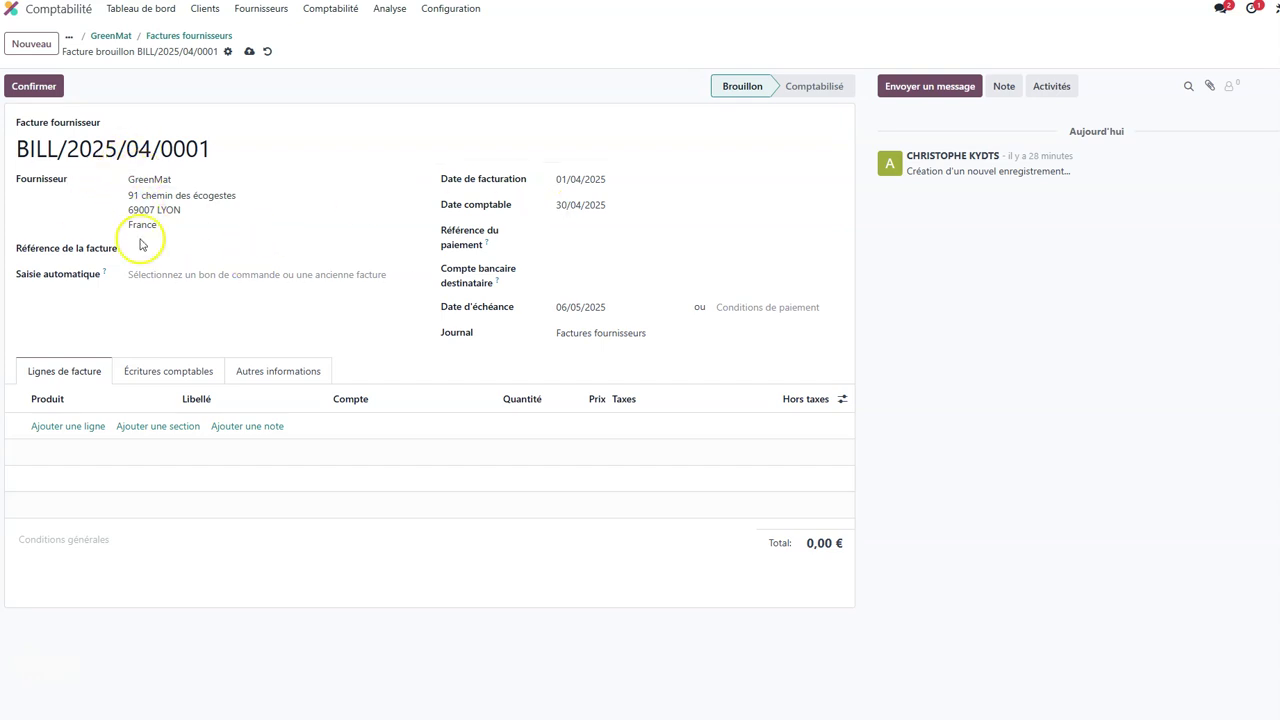
Set the bill's payment terms to 30 jours in place of a fixed due date.
{"action": "left_click", "coordinate": [580, 307]}
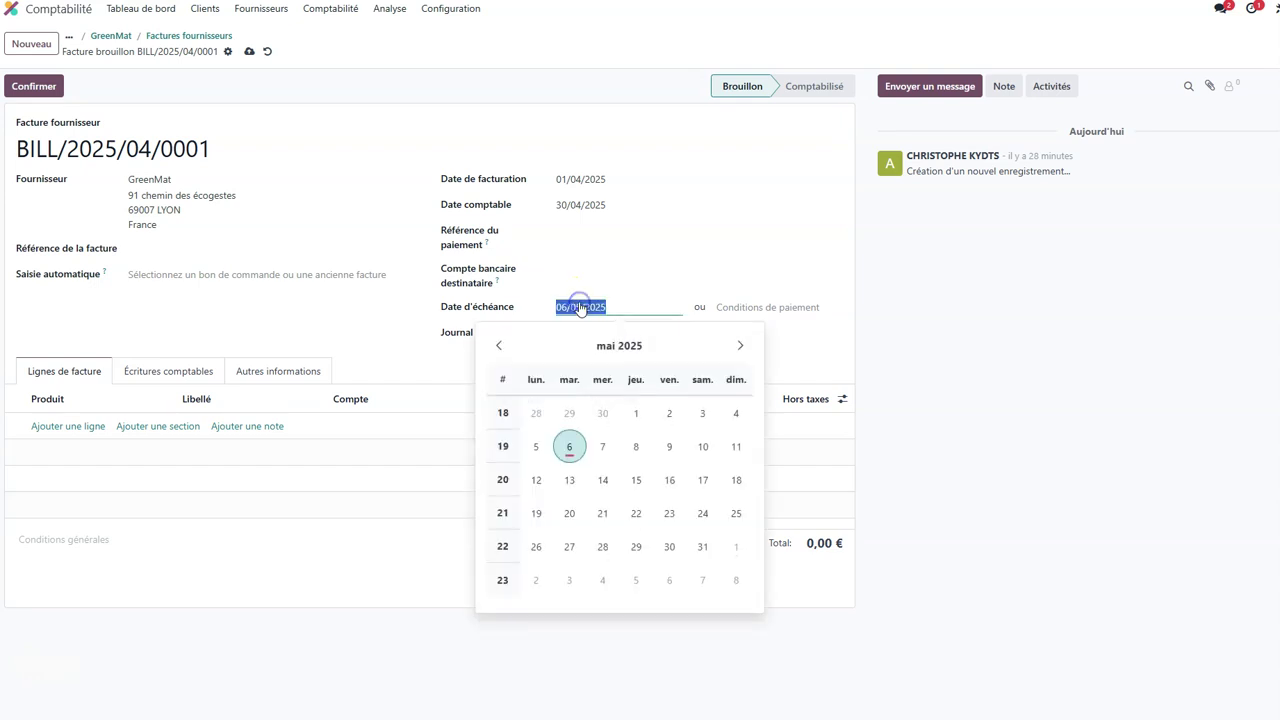
{"action": "left_click", "coordinate": [786, 305]}
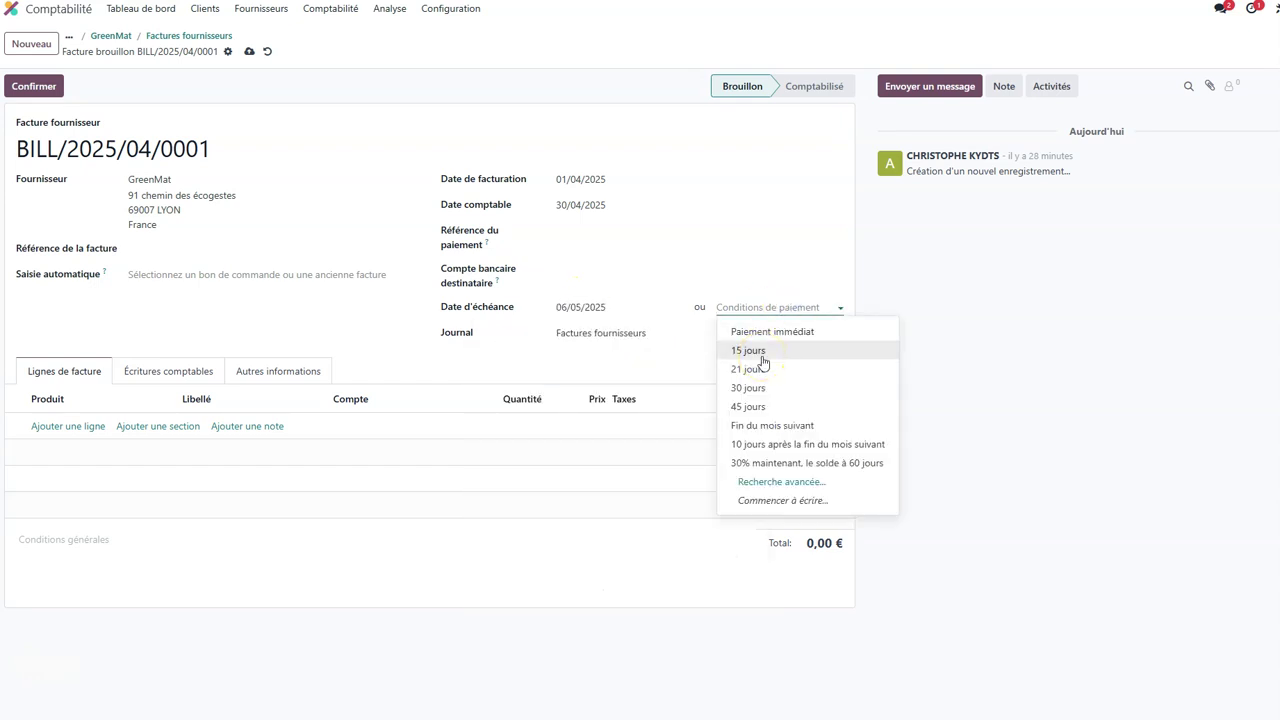
{"action": "left_click", "coordinate": [762, 389]}
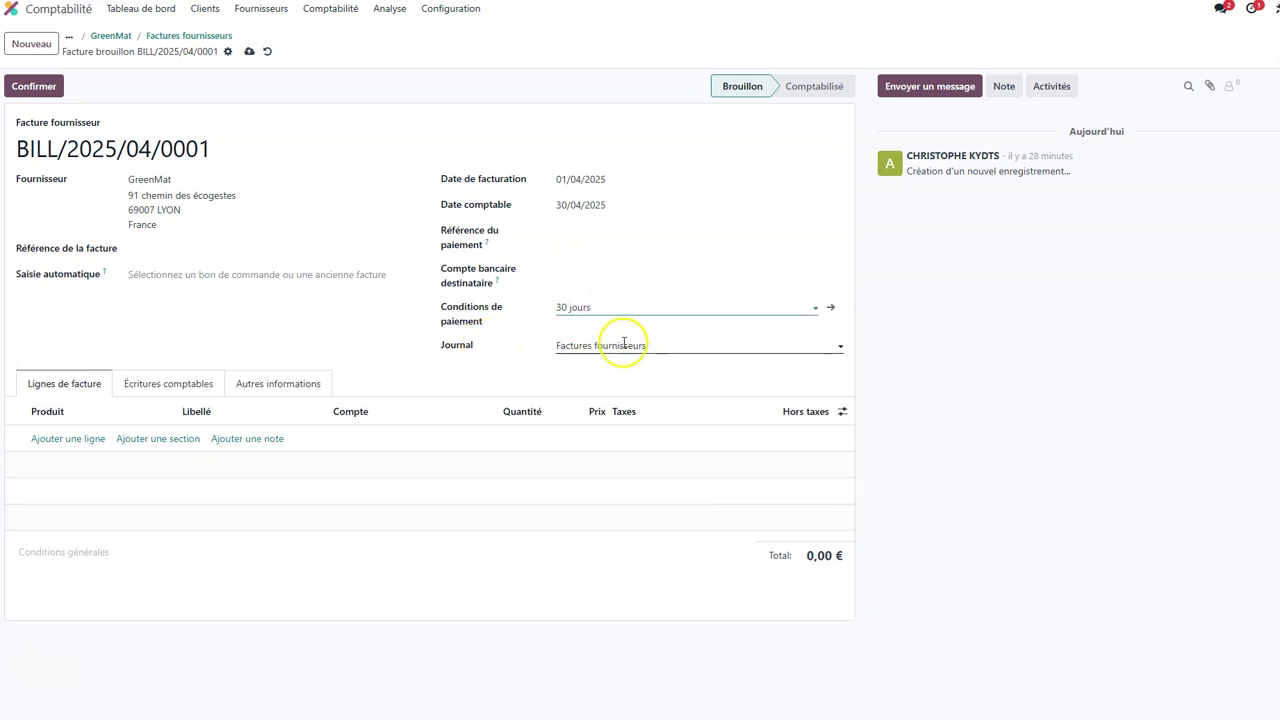
Add a bill line for the product [SACTOILEBIO] Sac en toile bio with a quantity of 300.
{"action": "left_click", "coordinate": [93, 438]}
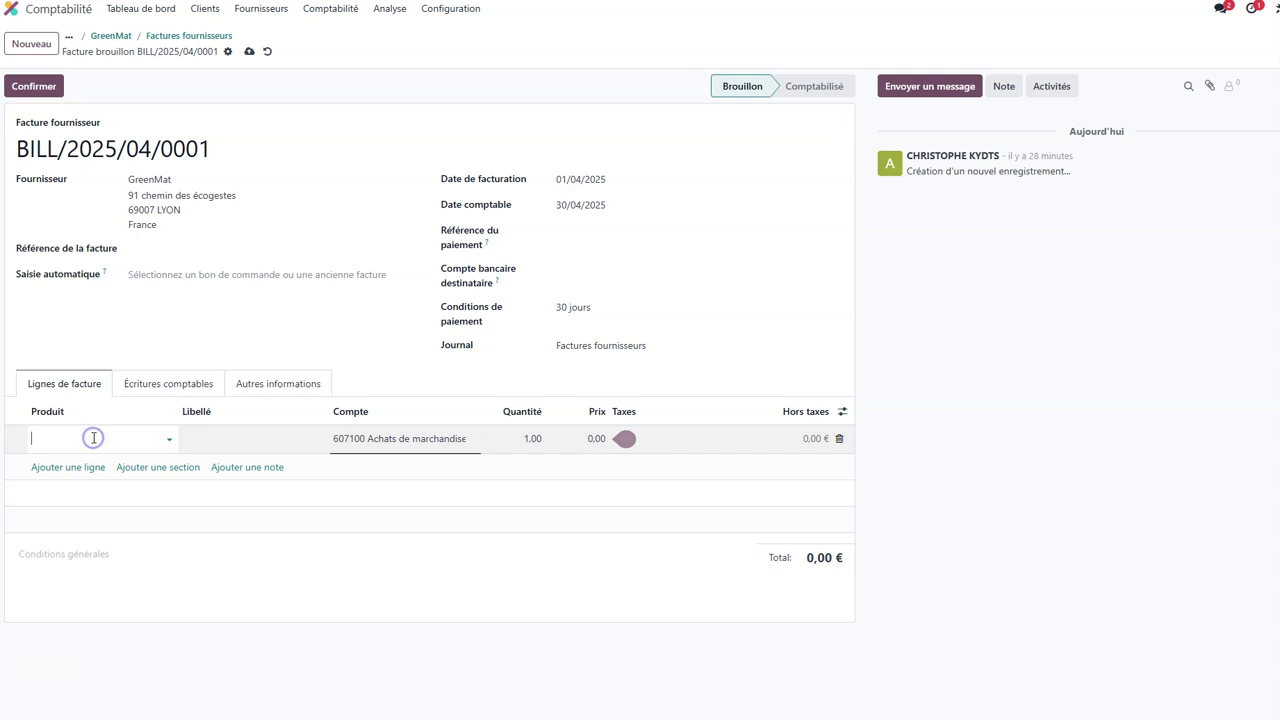
{"action": "type", "text": "SAC"}
{"action": "left_click", "coordinate": [91, 461]}
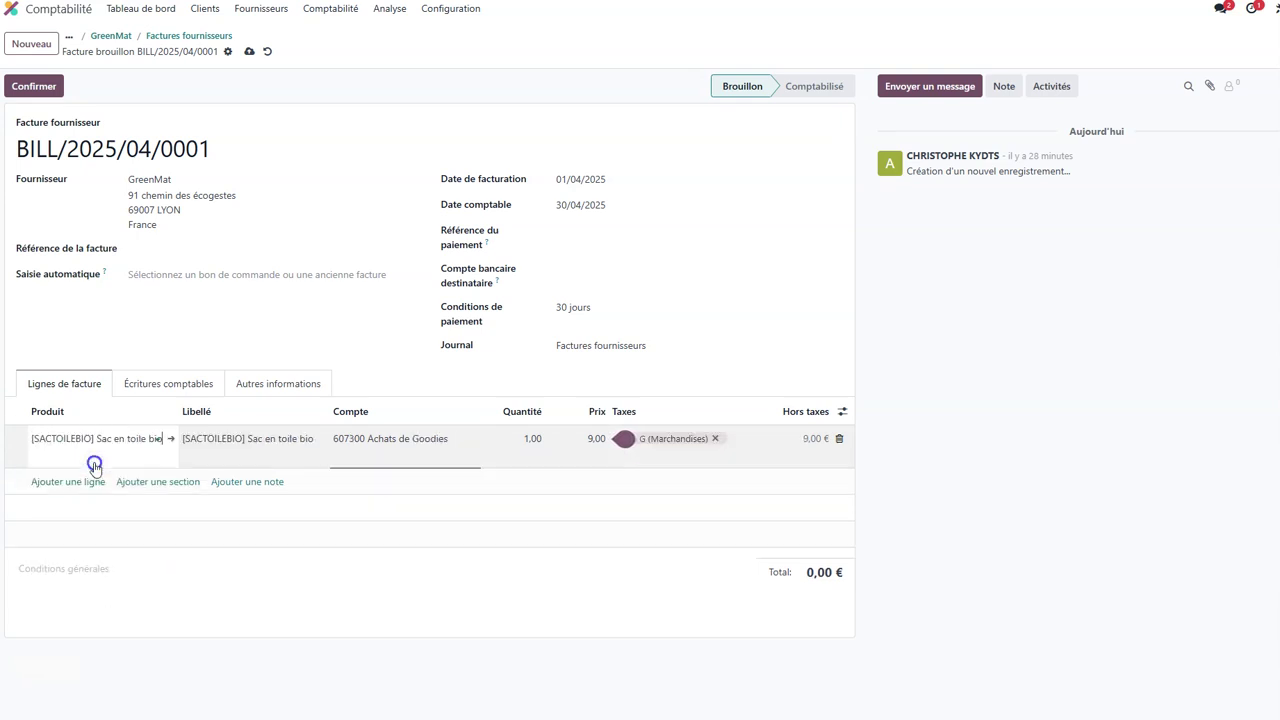
{"action": "left_click", "coordinate": [516, 441]}
{"action": "type", "text": "300"}
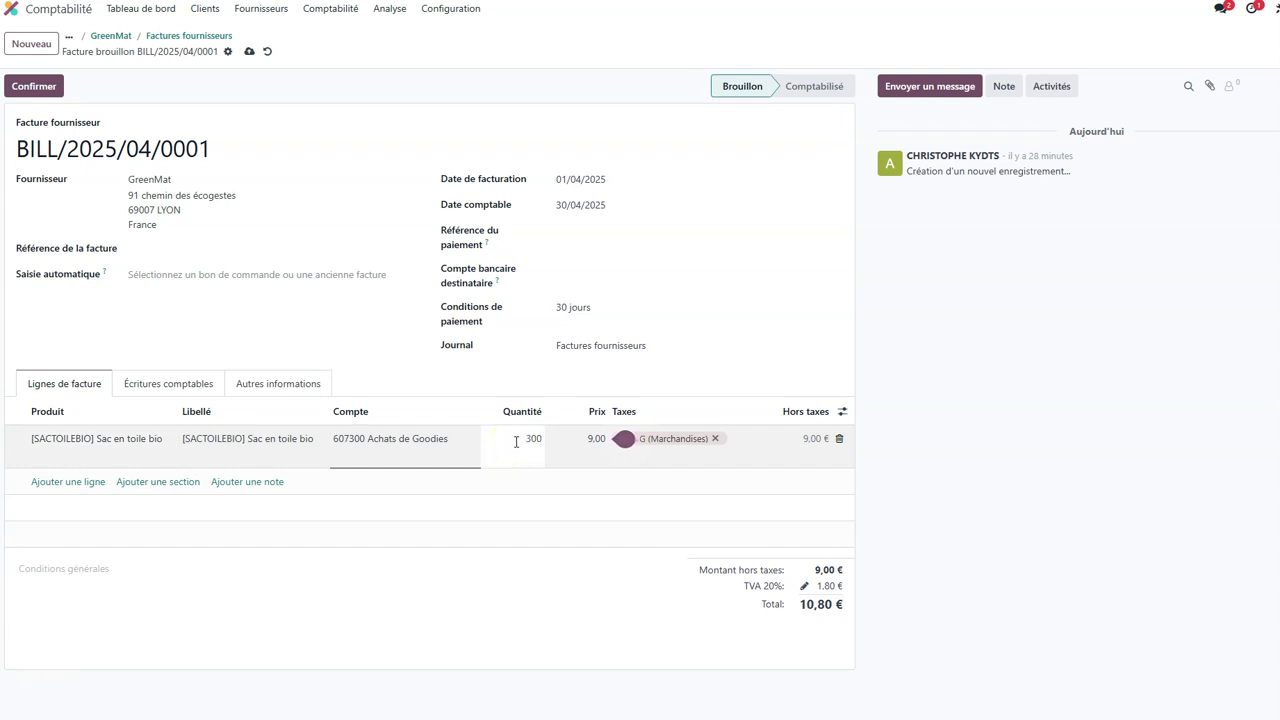
Add a second bill line for Kit d'accueil éthique with a quantity of 200 and a unit price of 17.
{"action": "left_click", "coordinate": [68, 484]}
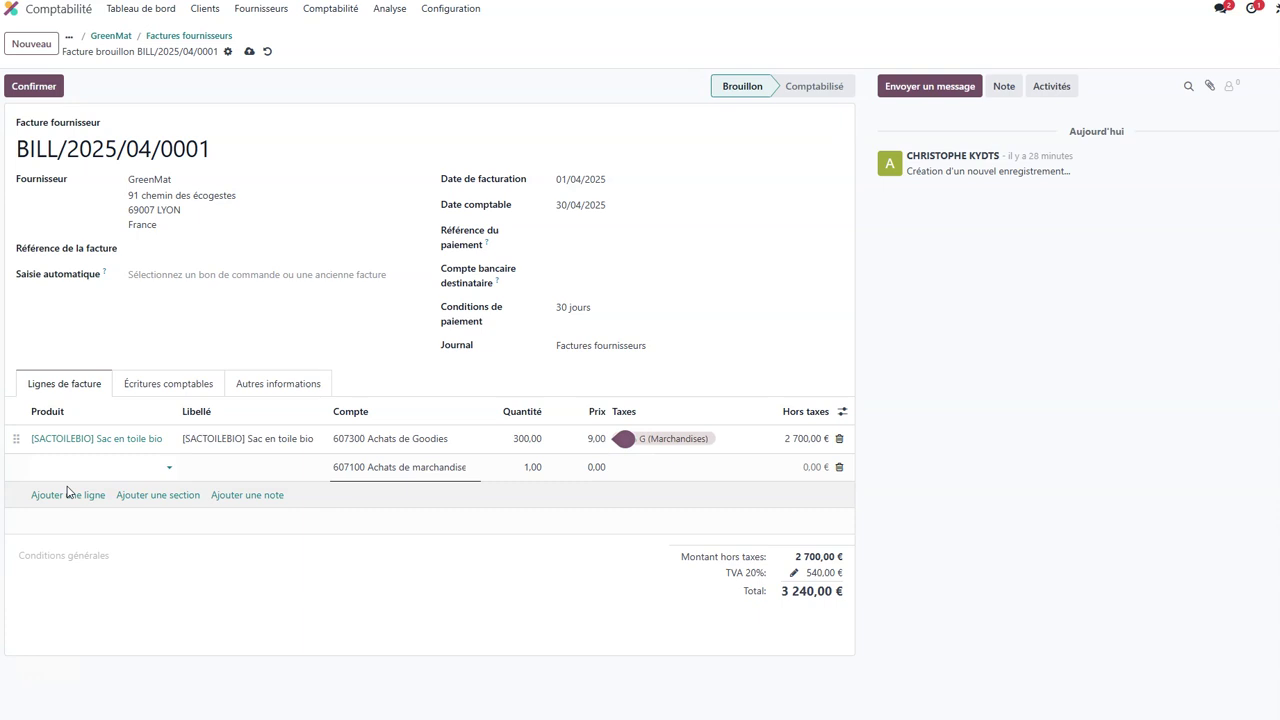
{"action": "type", "text": "KIT"}
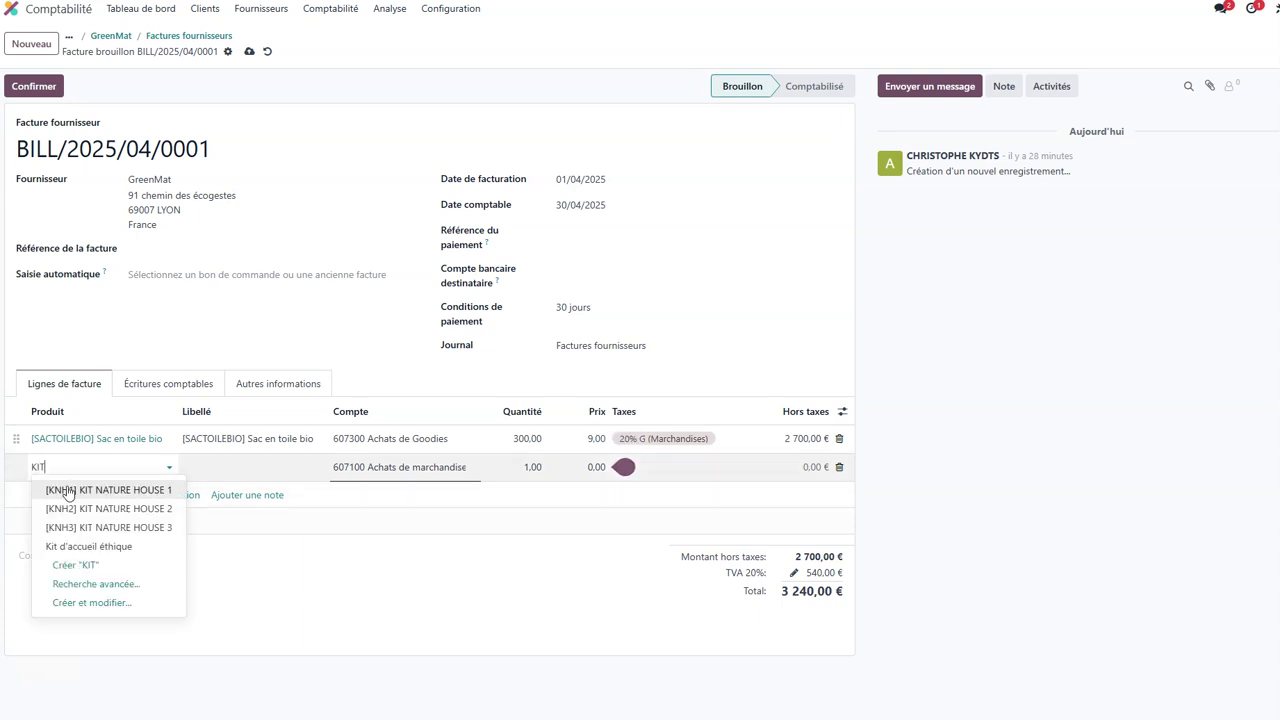
{"action": "left_click", "coordinate": [78, 545]}
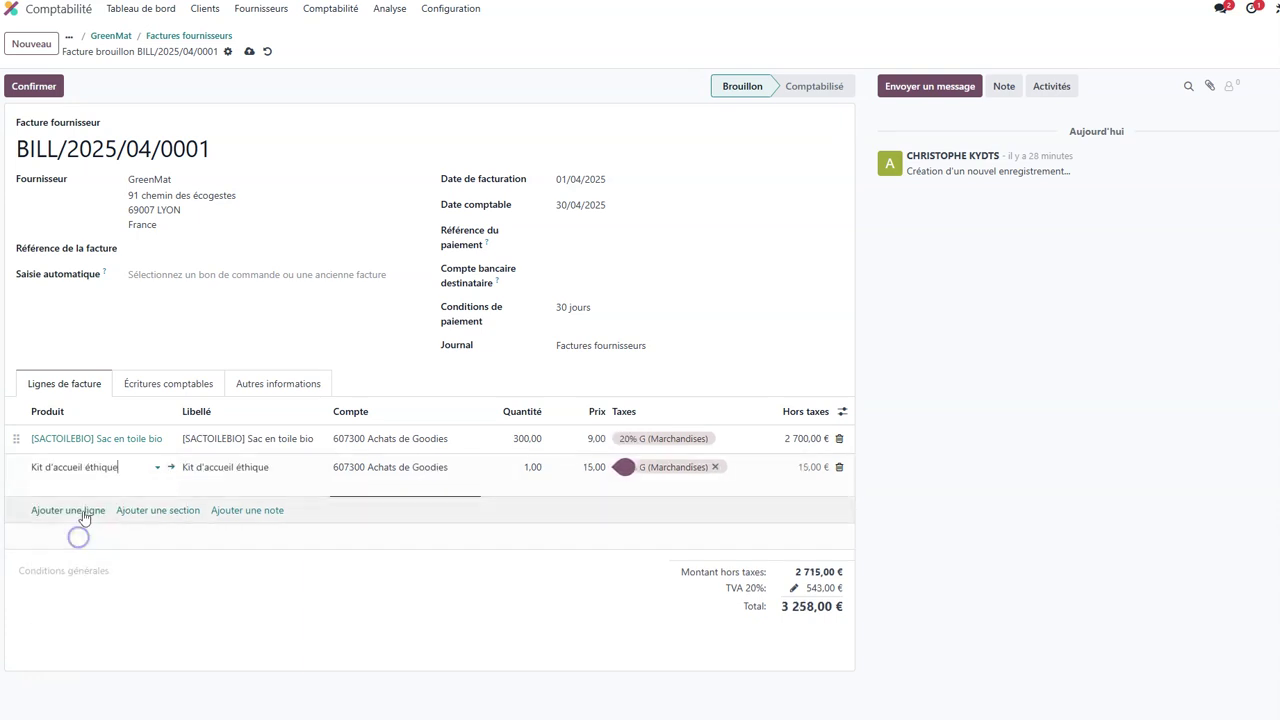
{"action": "left_click", "coordinate": [522, 462]}
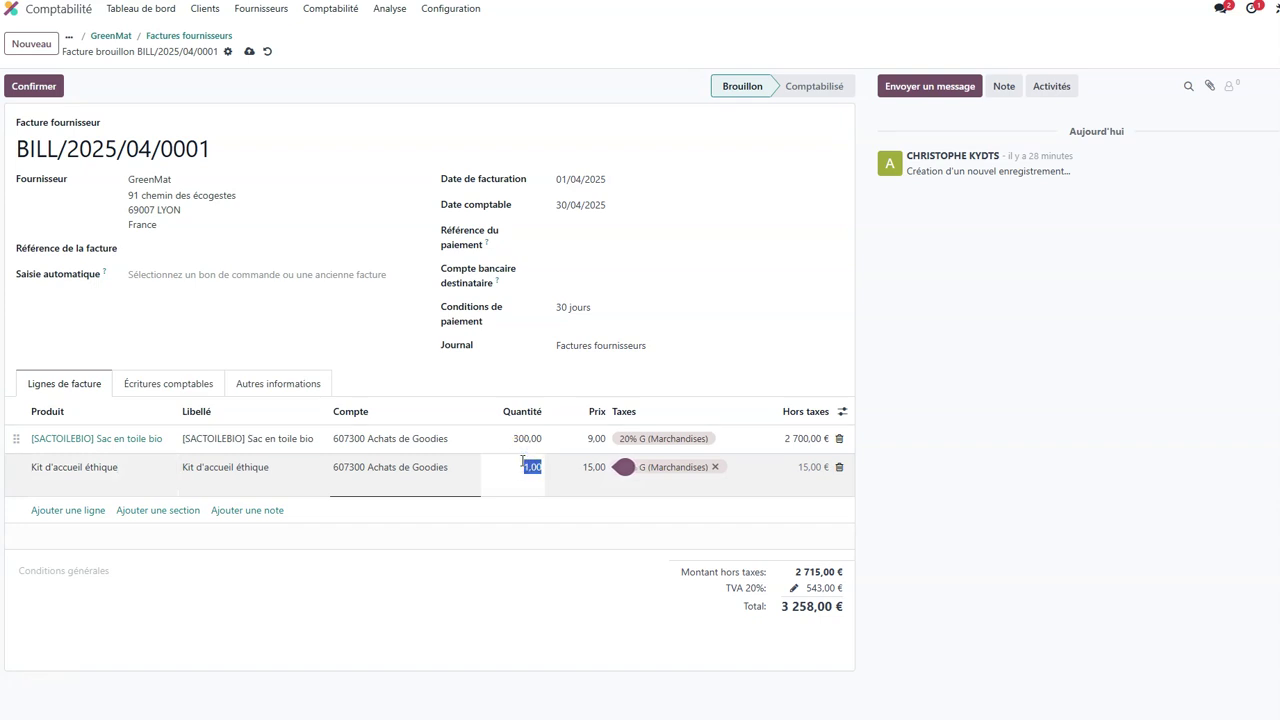
{"action": "type", "text": "200"}
{"action": "key", "text": "Tab"}
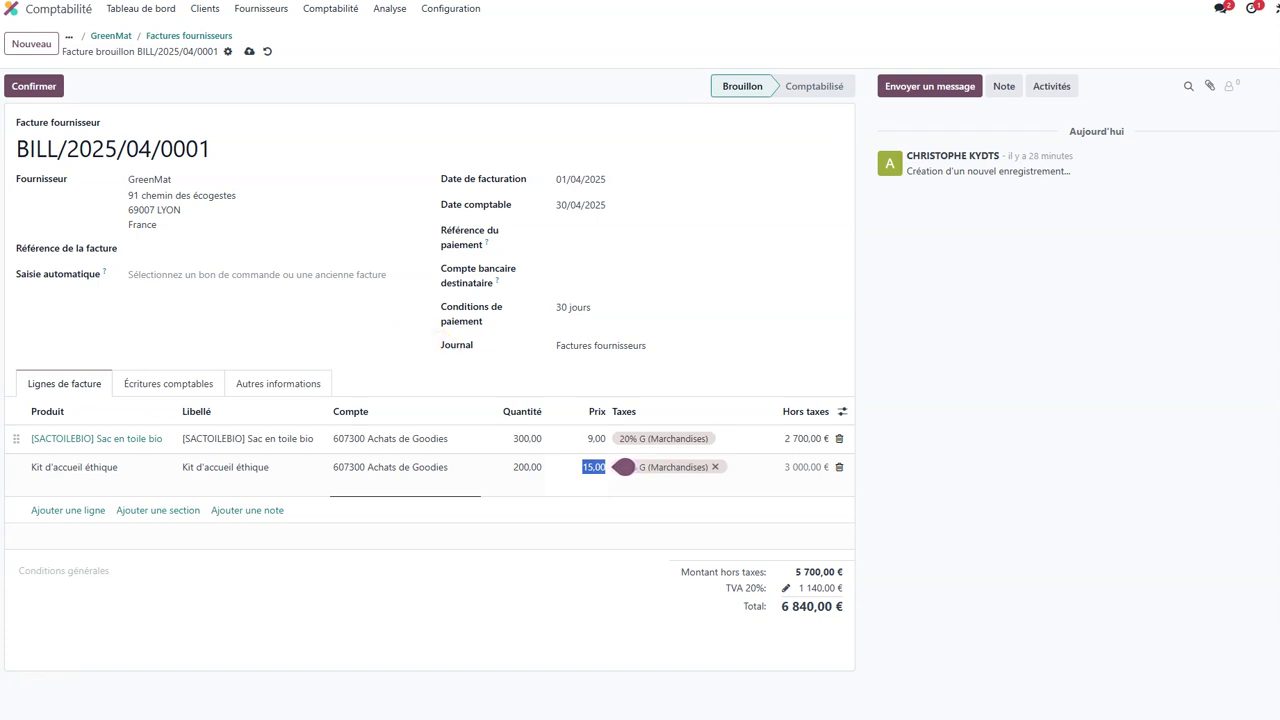
{"action": "type", "text": "17"}
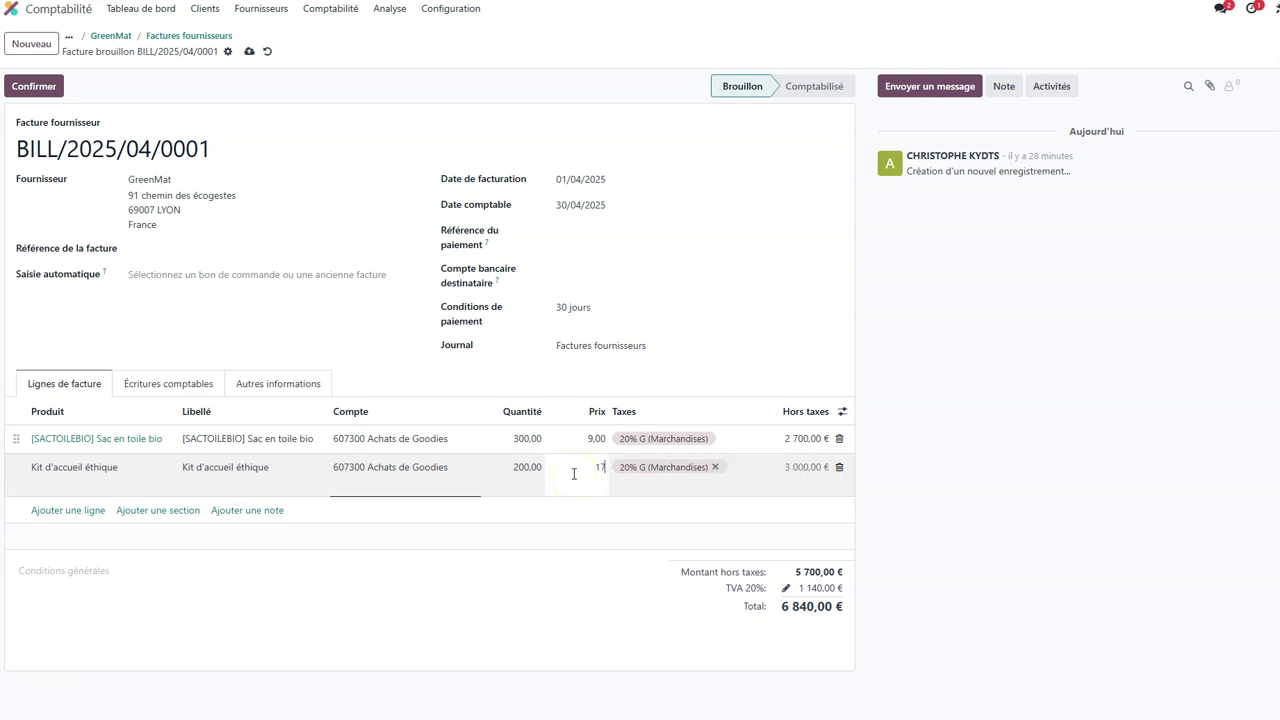
{"action": "left_click", "coordinate": [594, 380]}
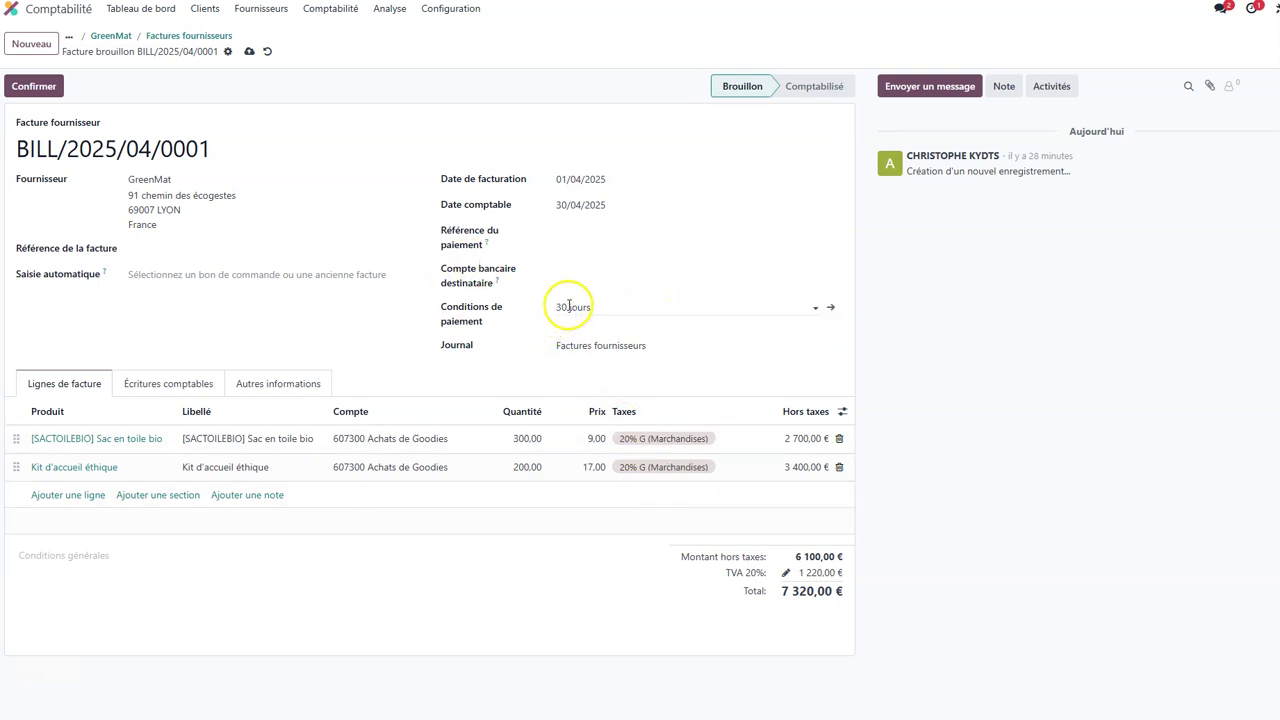
Review the accounting entries of the GreenMat supplier bill, return to its invoice lines and confirm the bill.
{"action": "left_click", "coordinate": [172, 388]}
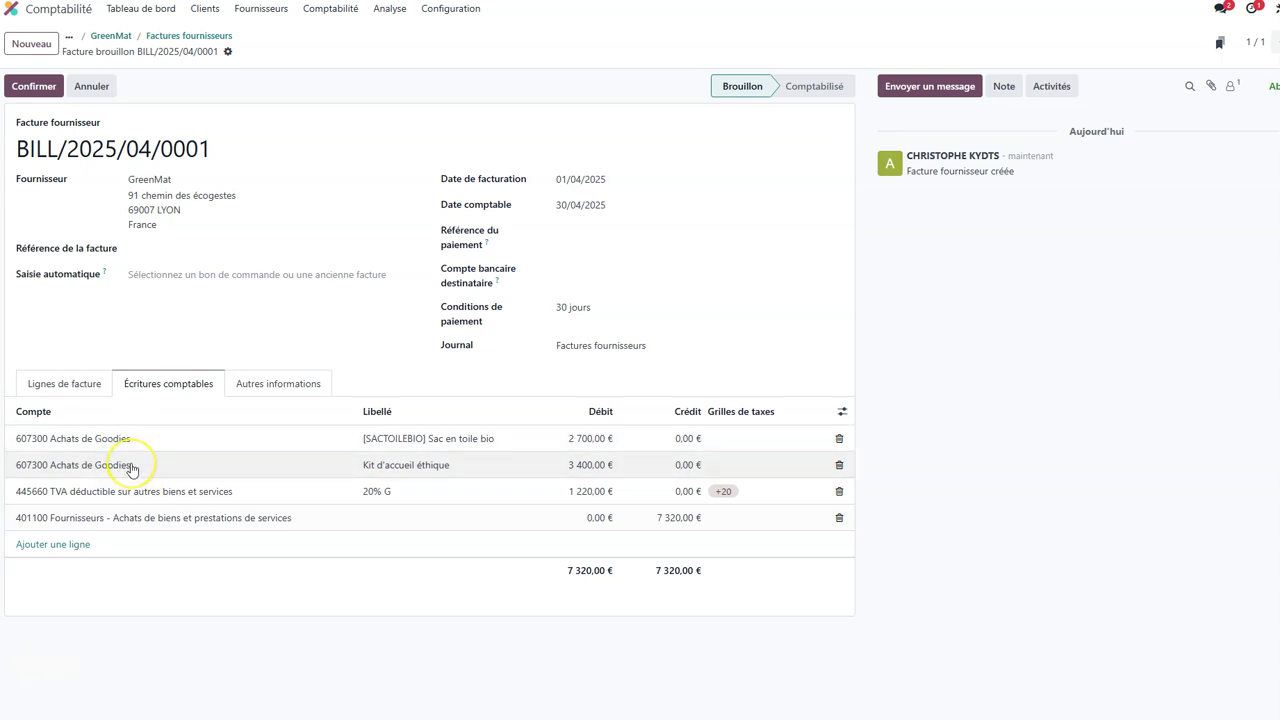
{"action": "left_click", "coordinate": [66, 384]}
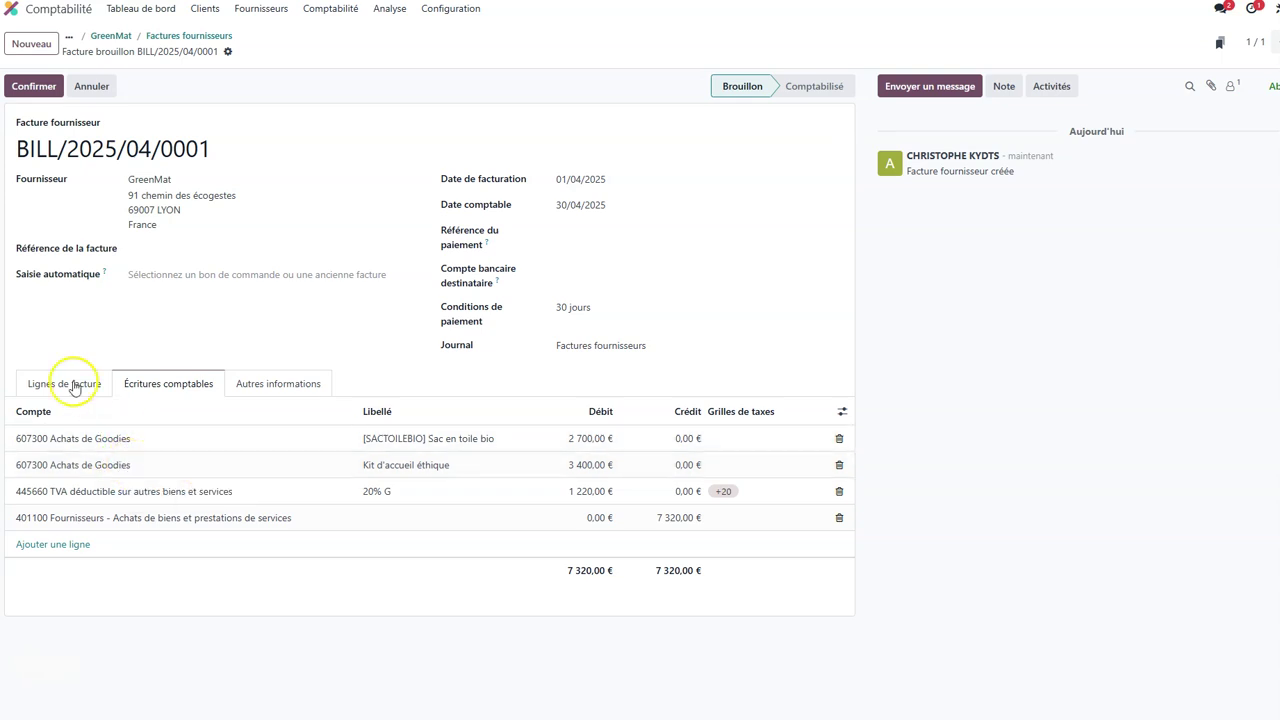
{"action": "left_click", "coordinate": [44, 87]}
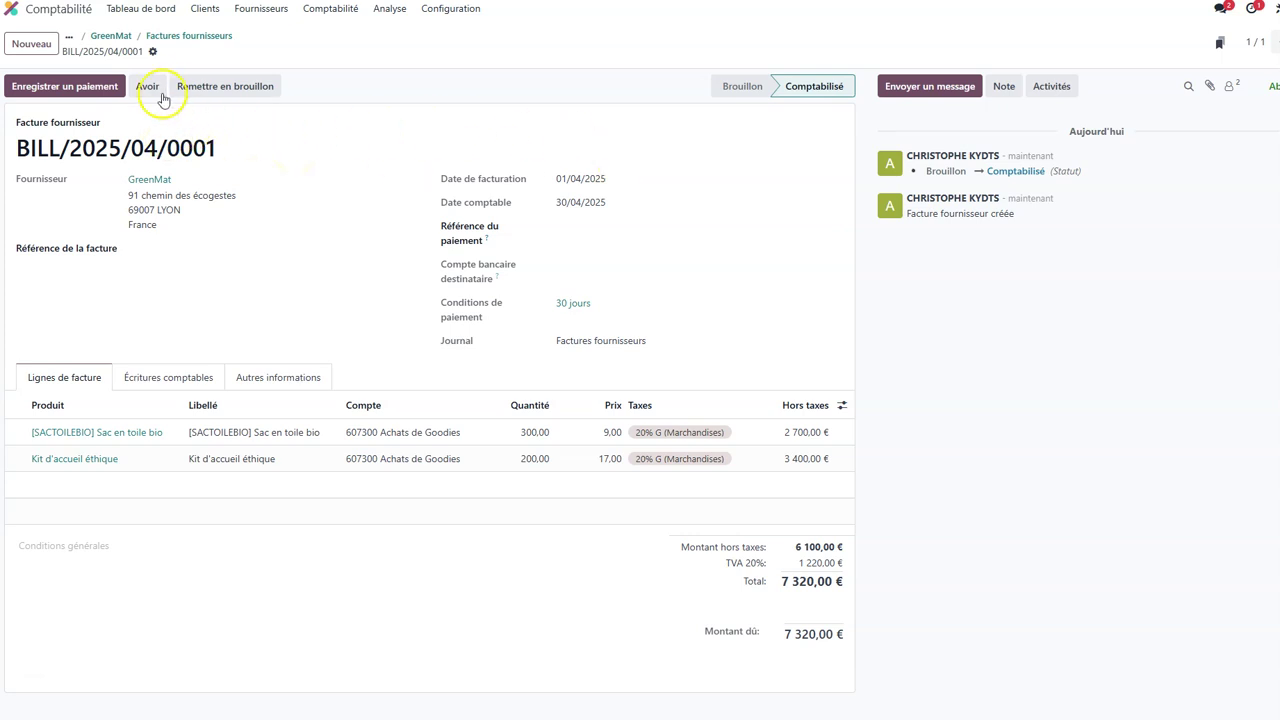
Print the posted bill with the Factures clients report and save the PDF in the activité ODOO folder as "mission 2 - facture greenmat".
{"action": "left_click", "coordinate": [153, 52]}
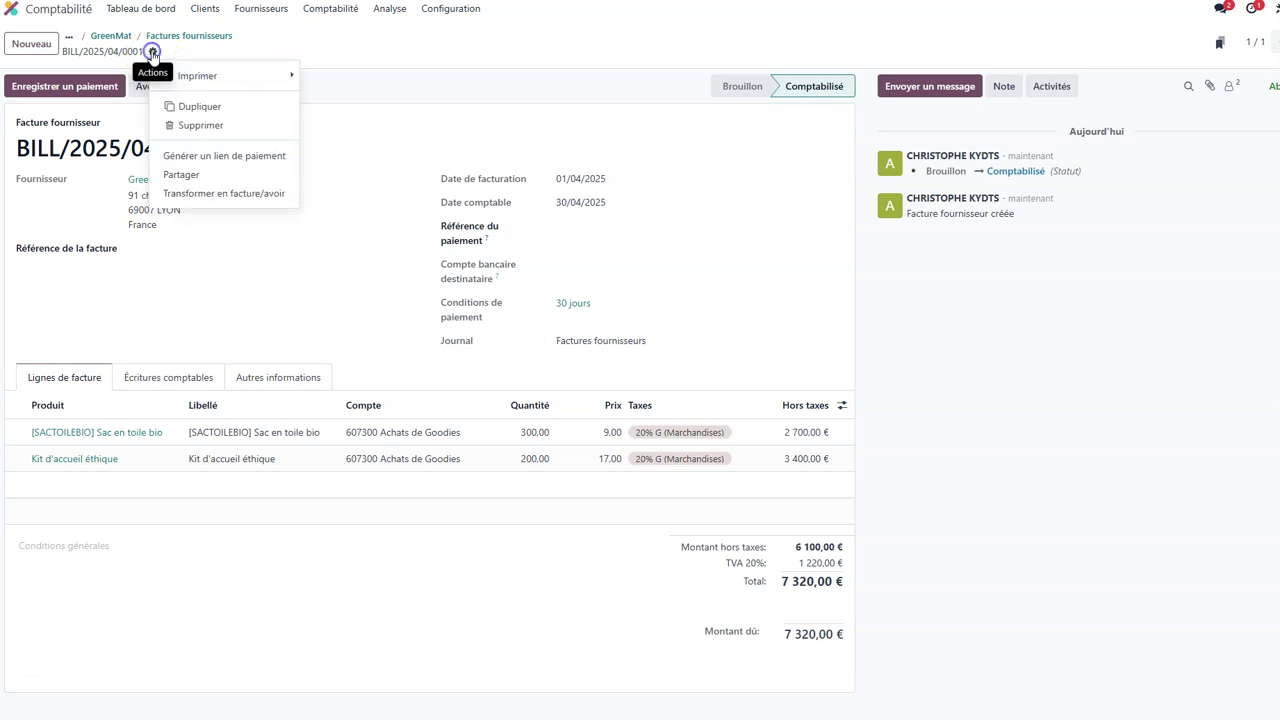
{"action": "mouse_move", "coordinate": [224, 80]}
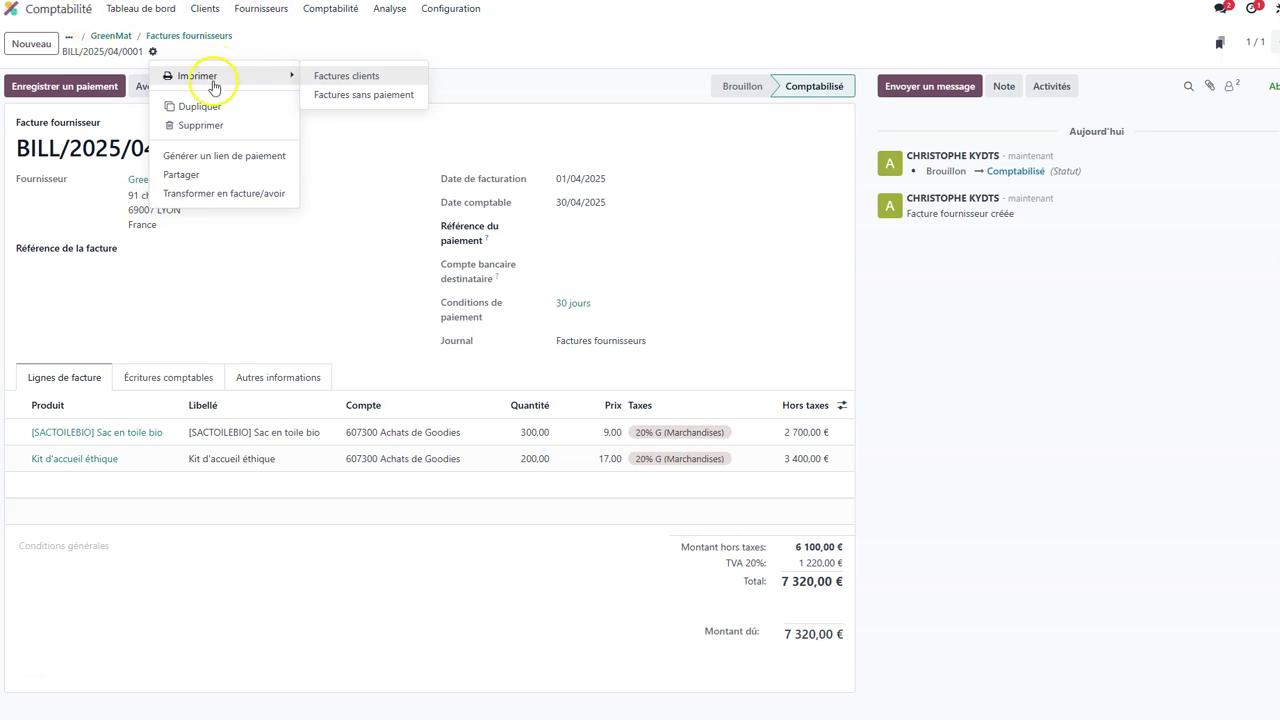
{"action": "left_click", "coordinate": [397, 78]}
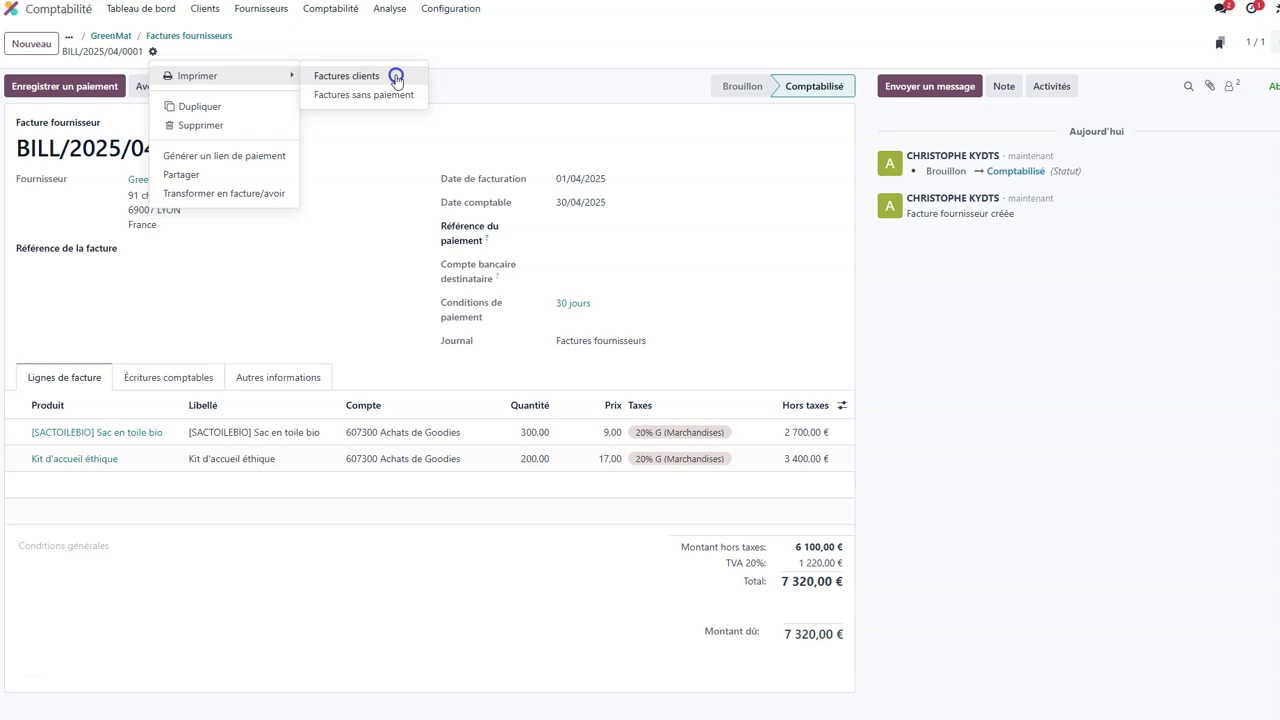
{"action": "left_click", "coordinate": [396, 77]}
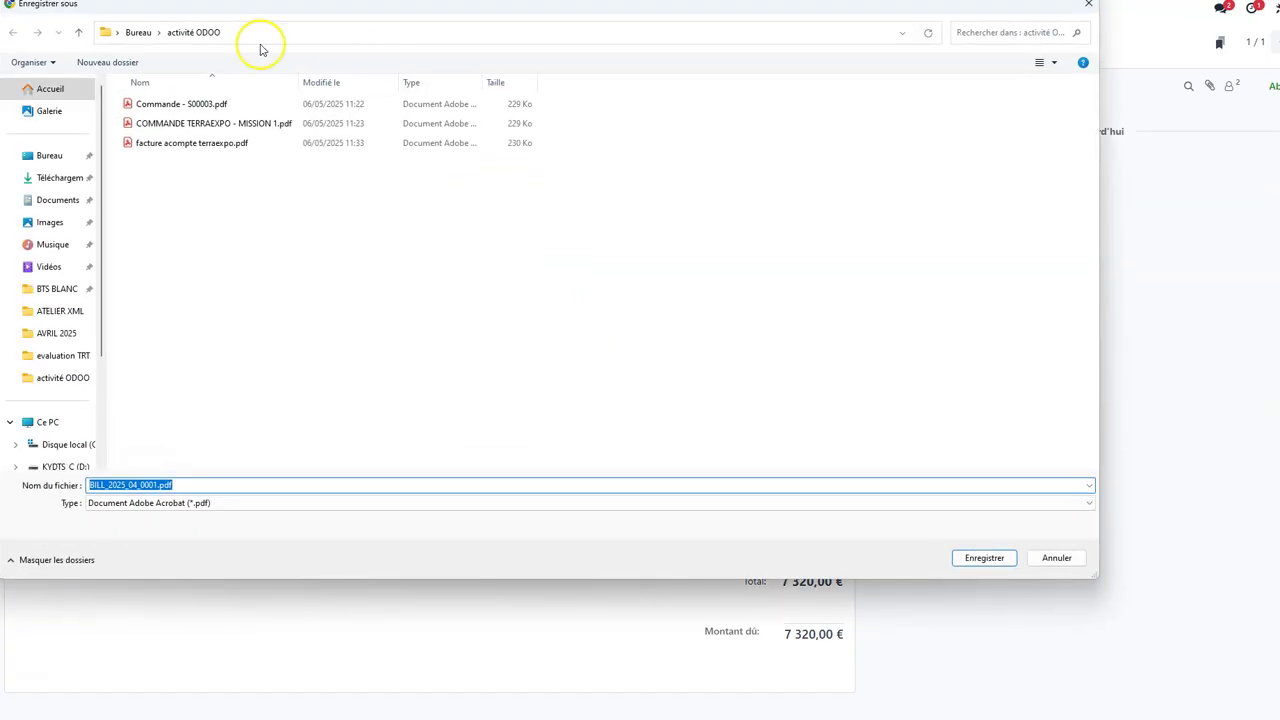
{"action": "type", "text": "mi"}
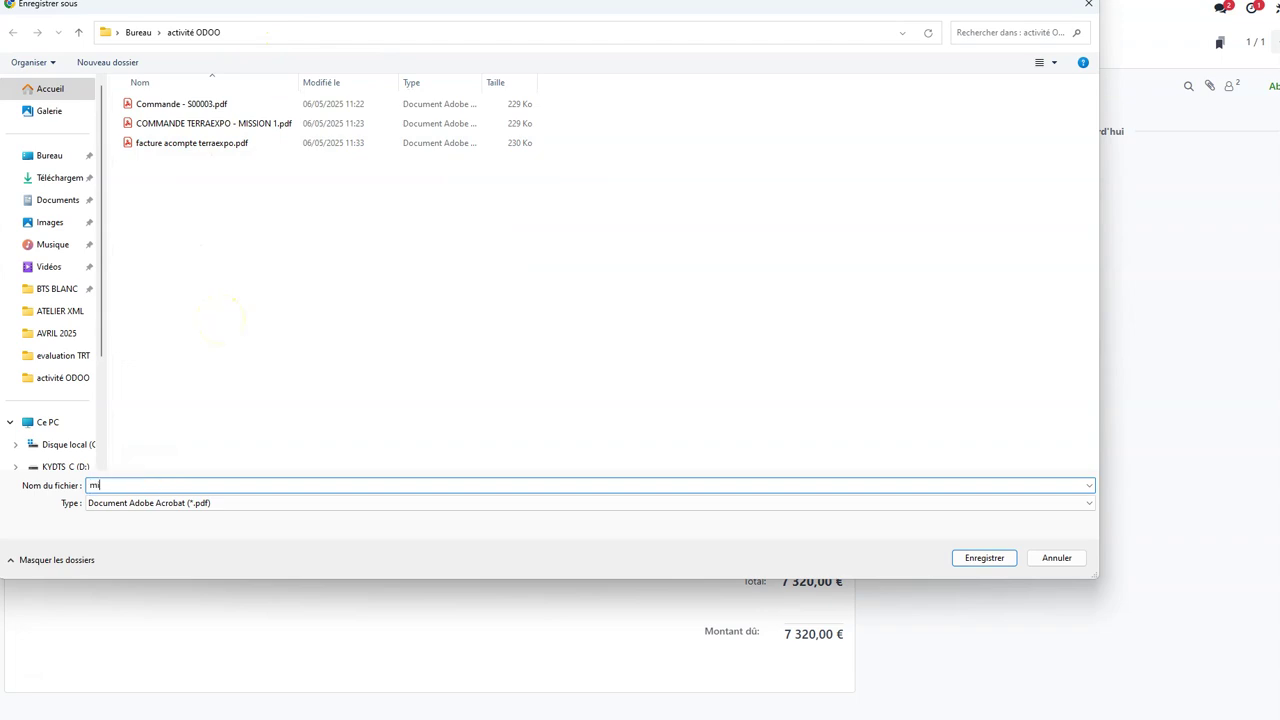
{"action": "type", "text": "sion 2 - facture greenmat"}
{"action": "key", "text": "Return"}
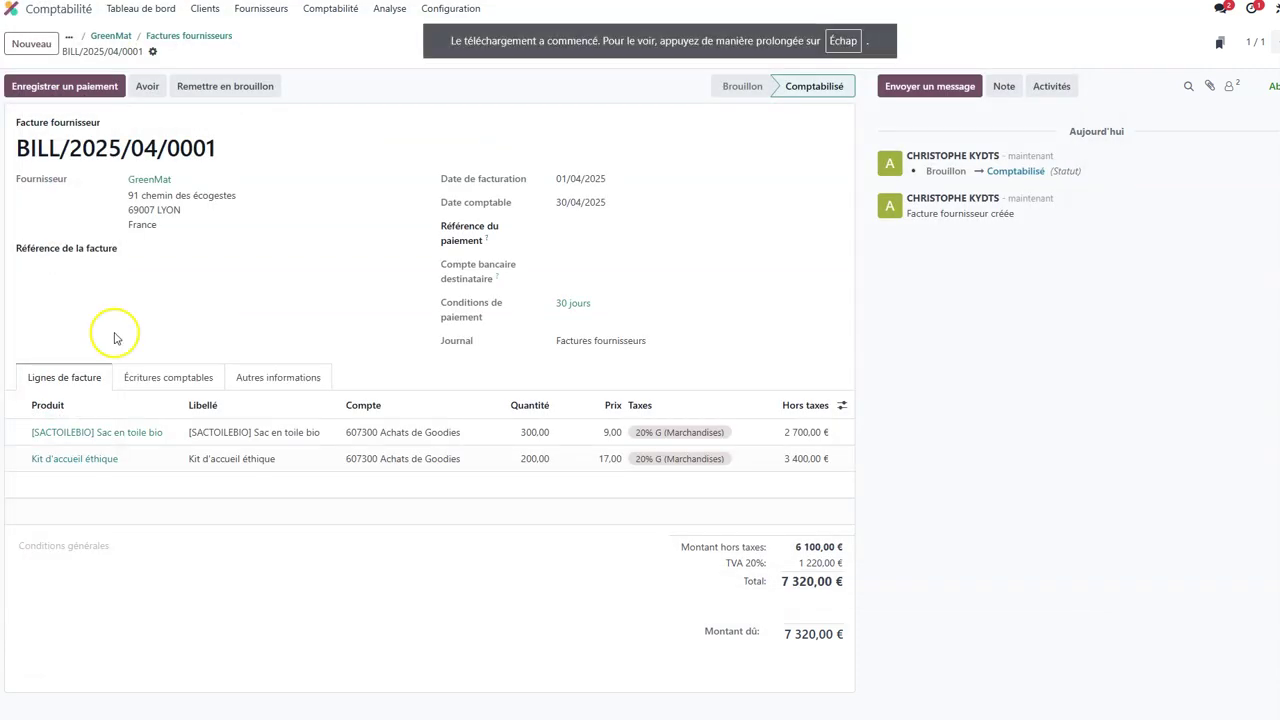